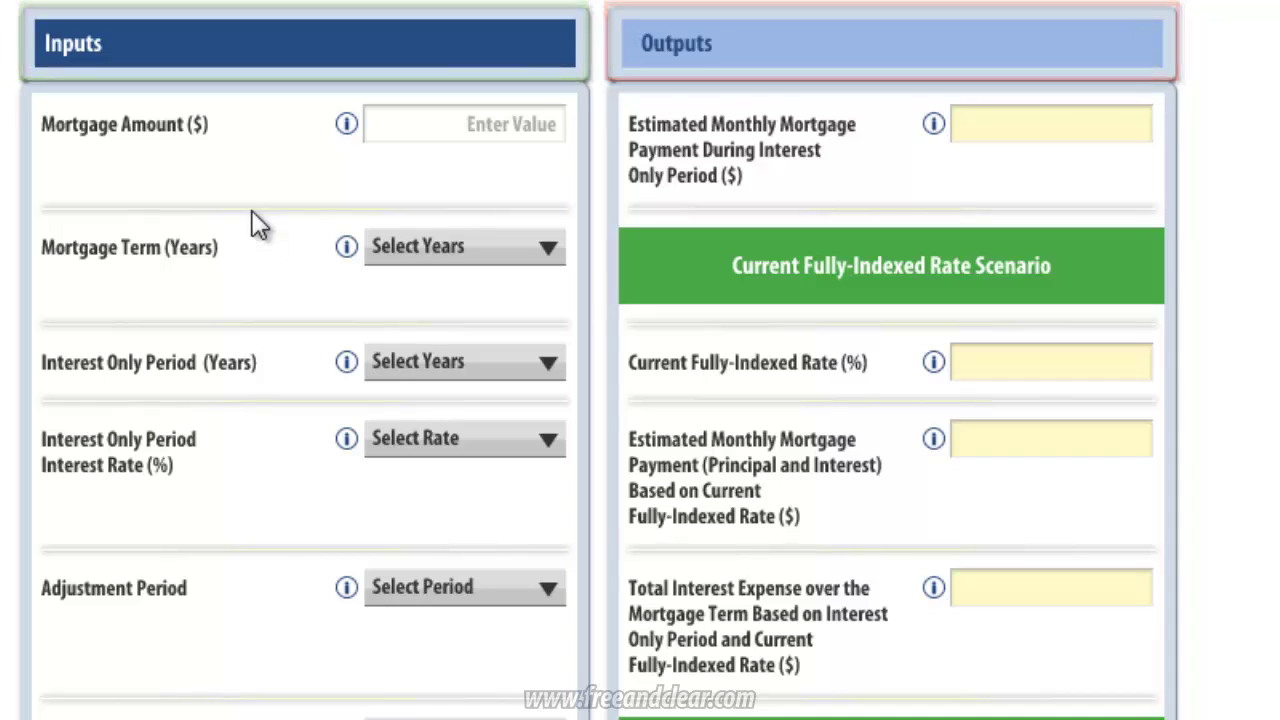
Enter a mortgage amount of $300,000 and set the mortgage term to 30 years.
{"action": "mouse_move", "coordinate": [346, 126]}
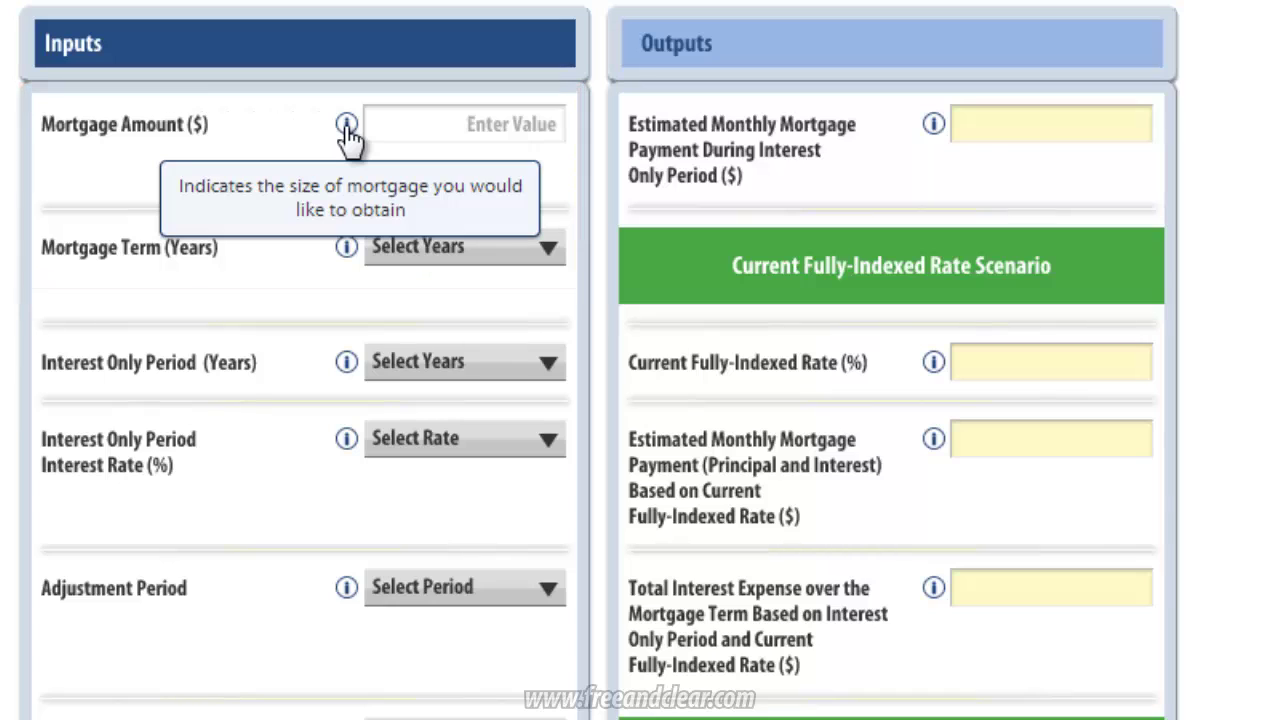
{"action": "left_click", "coordinate": [493, 120]}
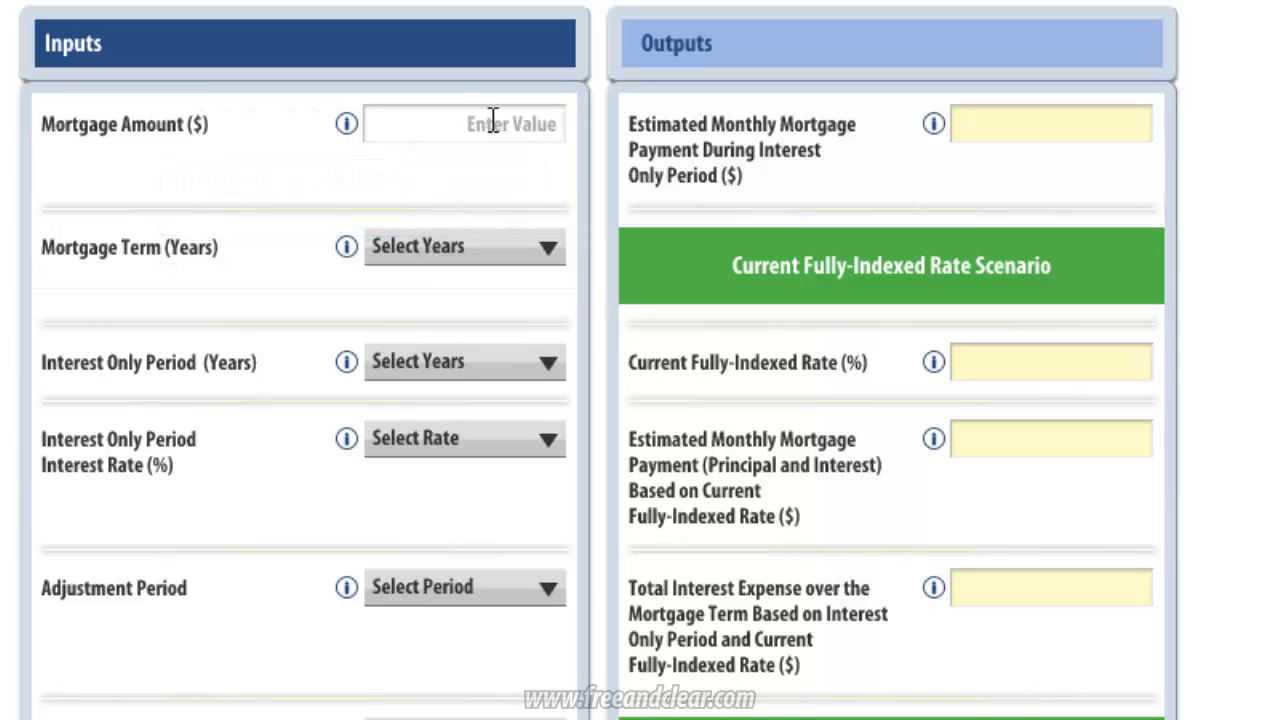
{"action": "type", "text": "300,000"}
{"action": "left_click", "coordinate": [546, 252]}
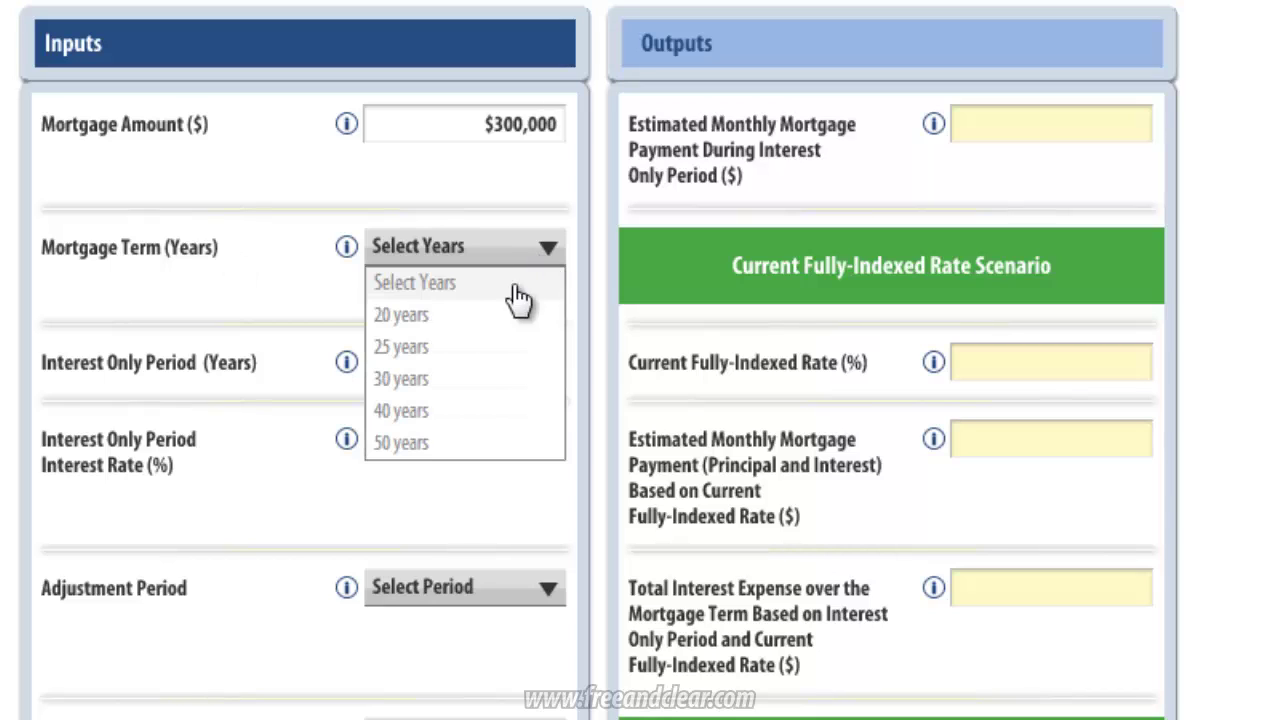
{"action": "left_click", "coordinate": [430, 381]}
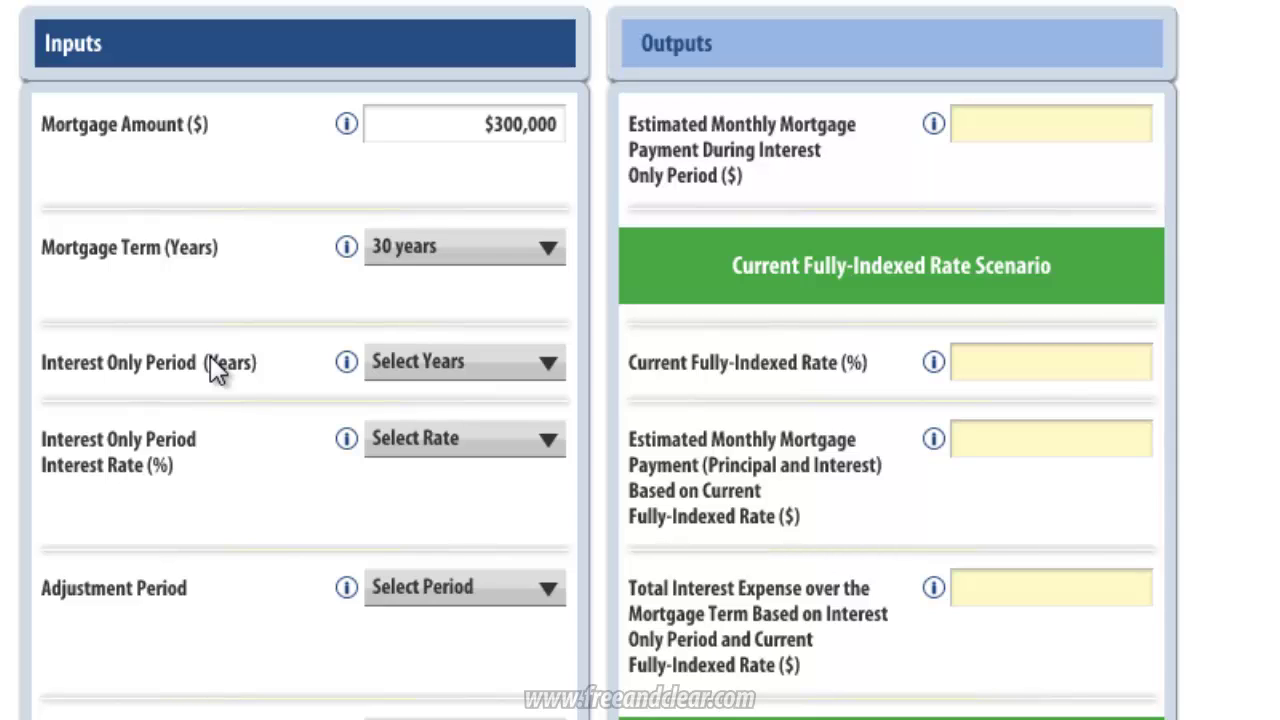
Set the interest only period to 7 years and its interest rate to 3.375%.
{"action": "left_click", "coordinate": [548, 364]}
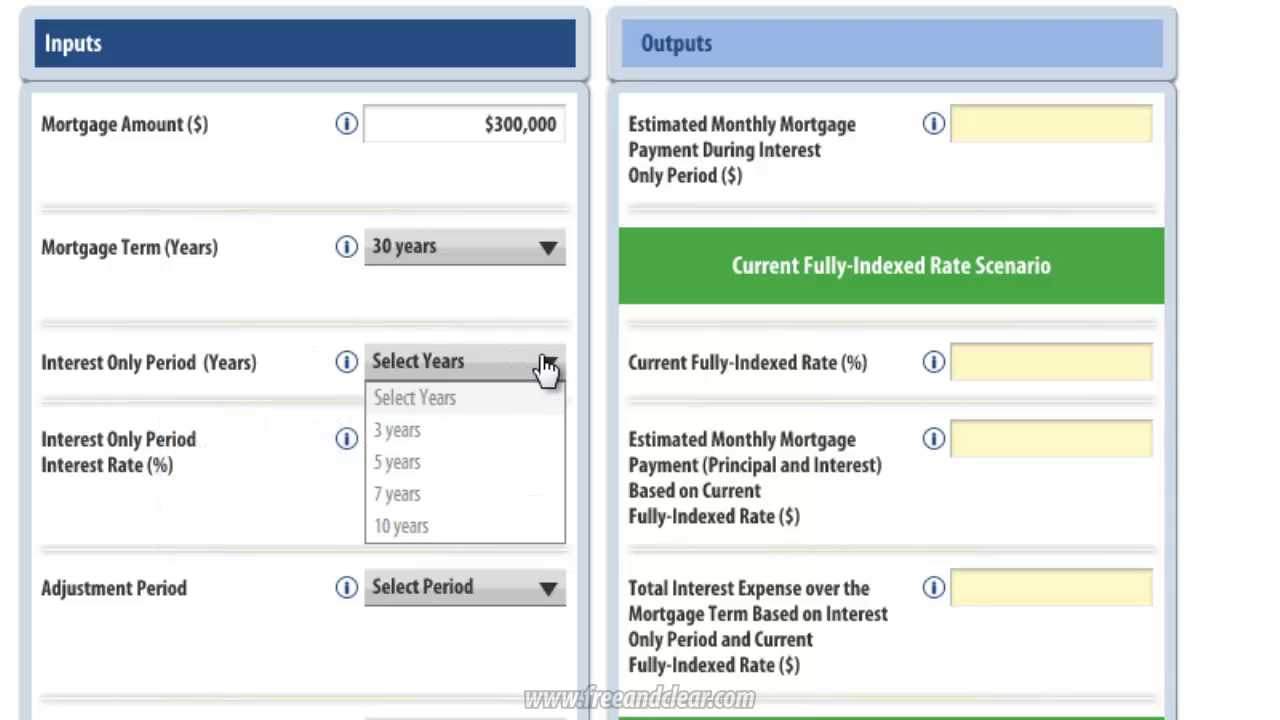
{"action": "left_click", "coordinate": [427, 504]}
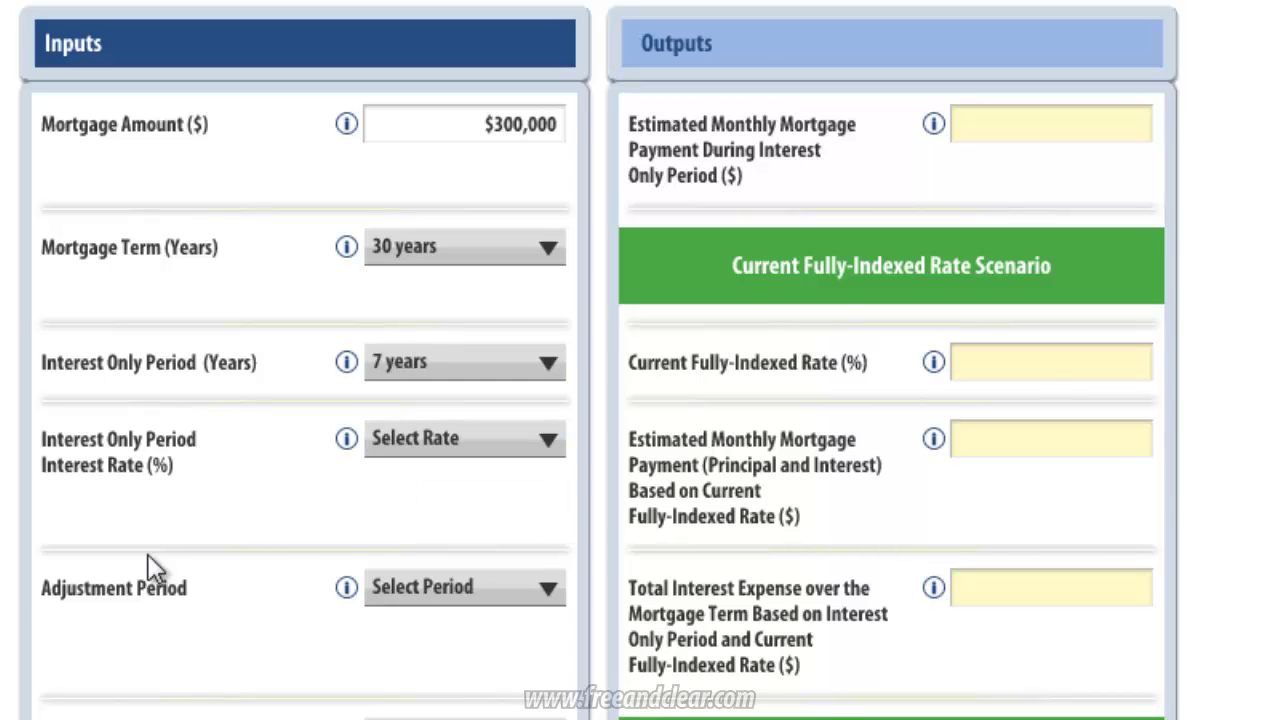
{"action": "mouse_move", "coordinate": [344, 450]}
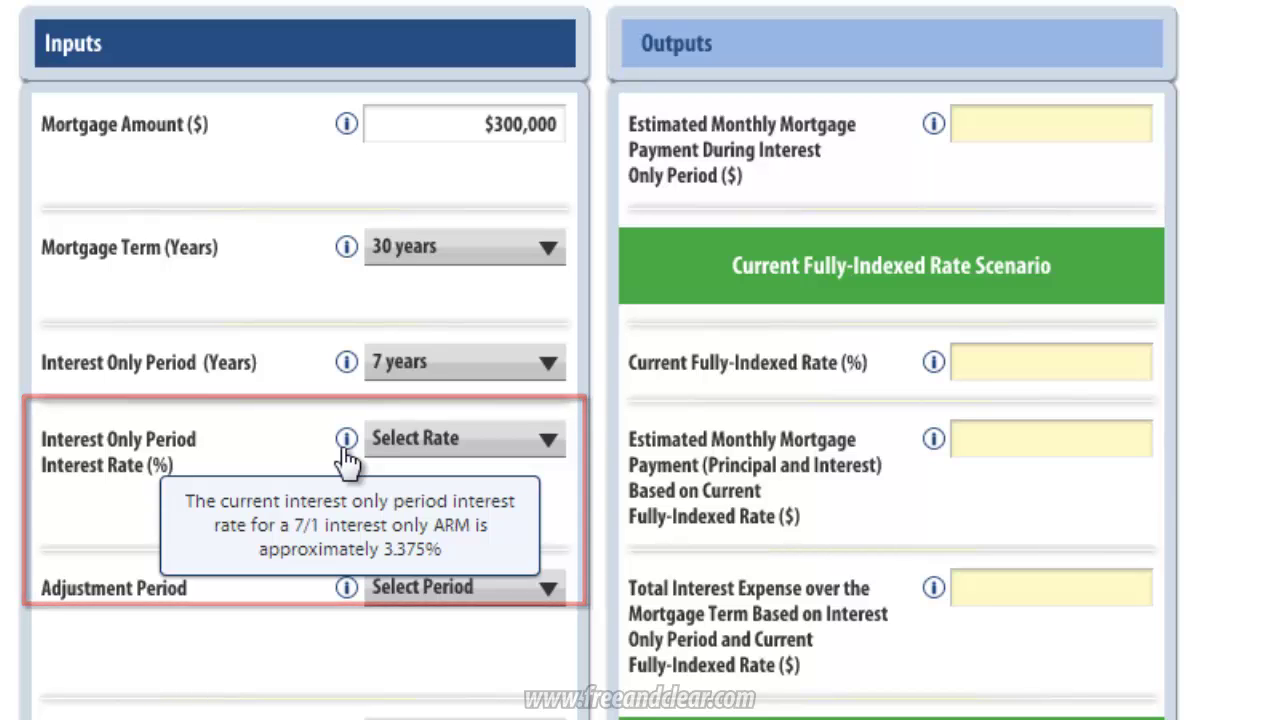
{"action": "left_click", "coordinate": [549, 451]}
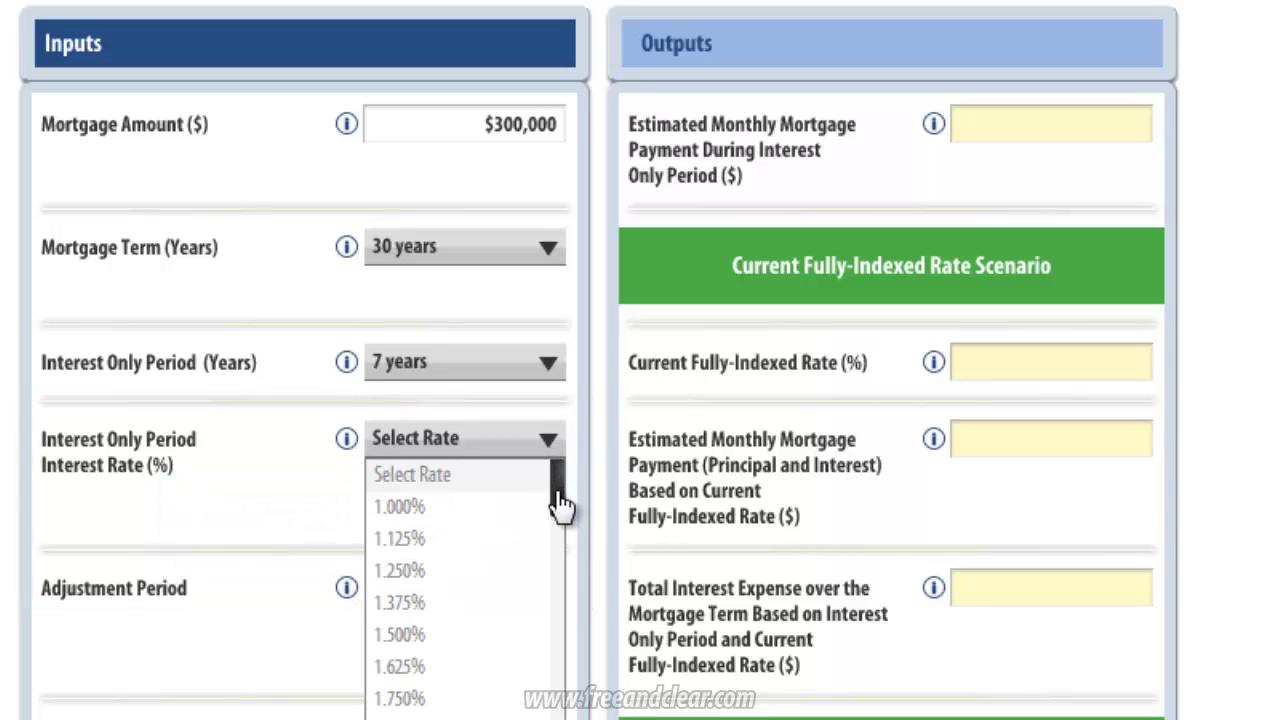
{"action": "left_click_drag", "start_coordinate": [551, 509], "coordinate": [555, 559]}
{"action": "left_click", "coordinate": [440, 632]}
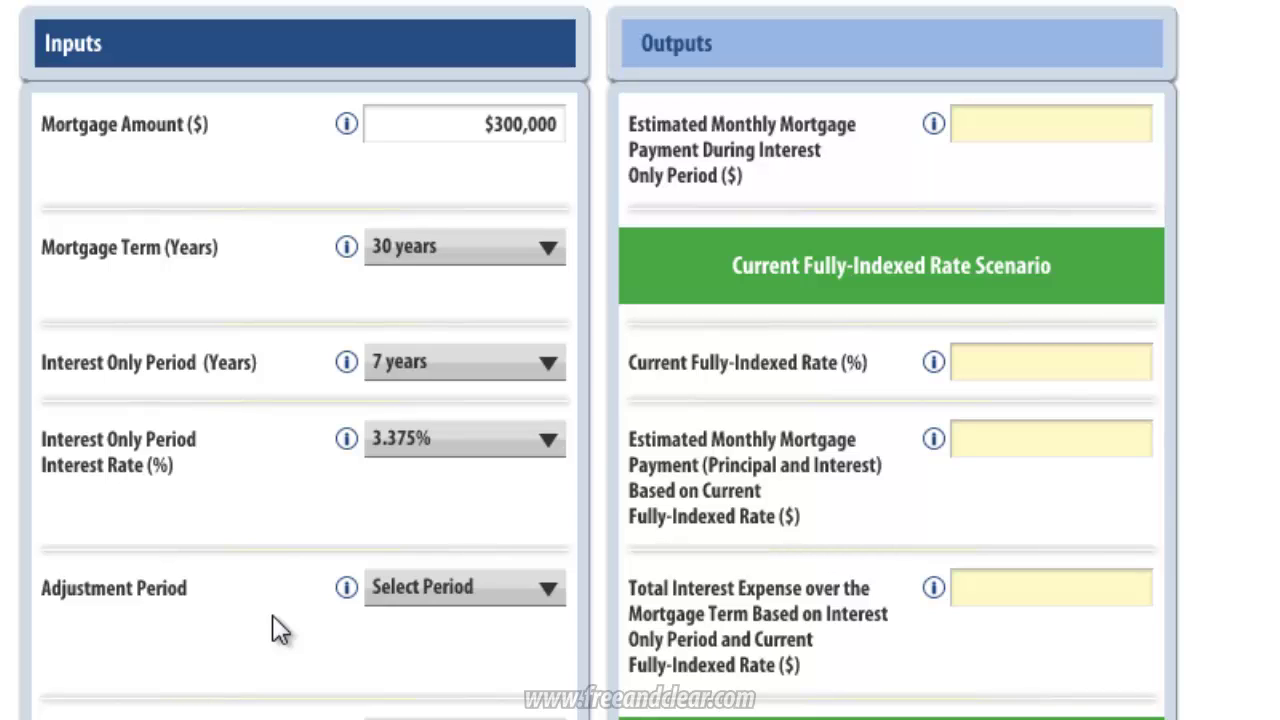
Set the adjustment period to Annual and the interest only ARM index to Treasury Note.
{"action": "left_click", "coordinate": [549, 590]}
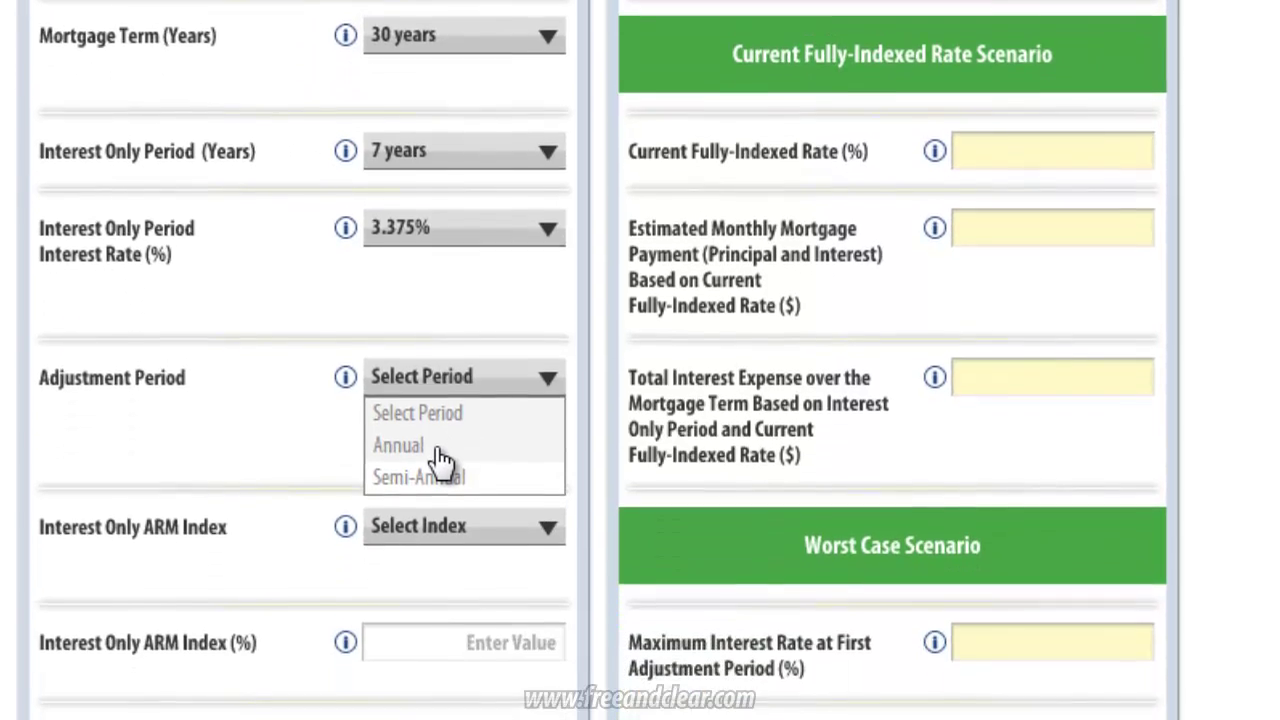
{"action": "left_click", "coordinate": [441, 447]}
{"action": "mouse_move", "coordinate": [345, 527]}
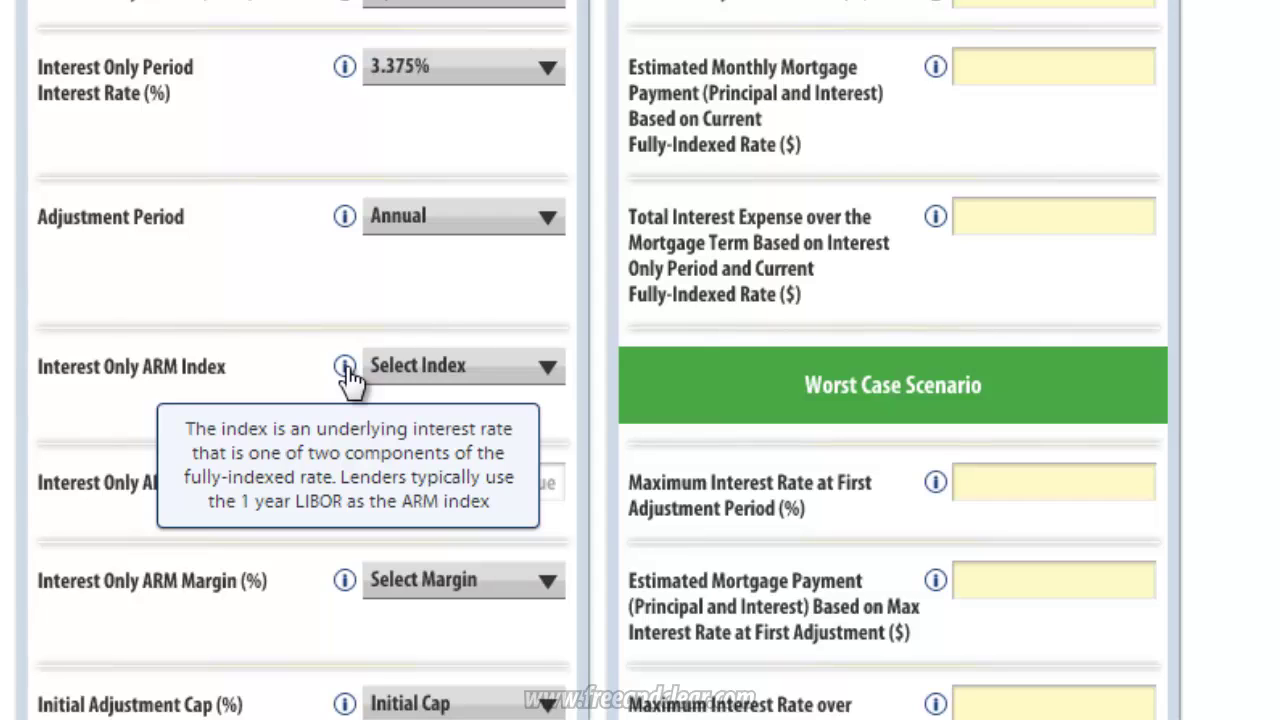
{"action": "left_click", "coordinate": [549, 378]}
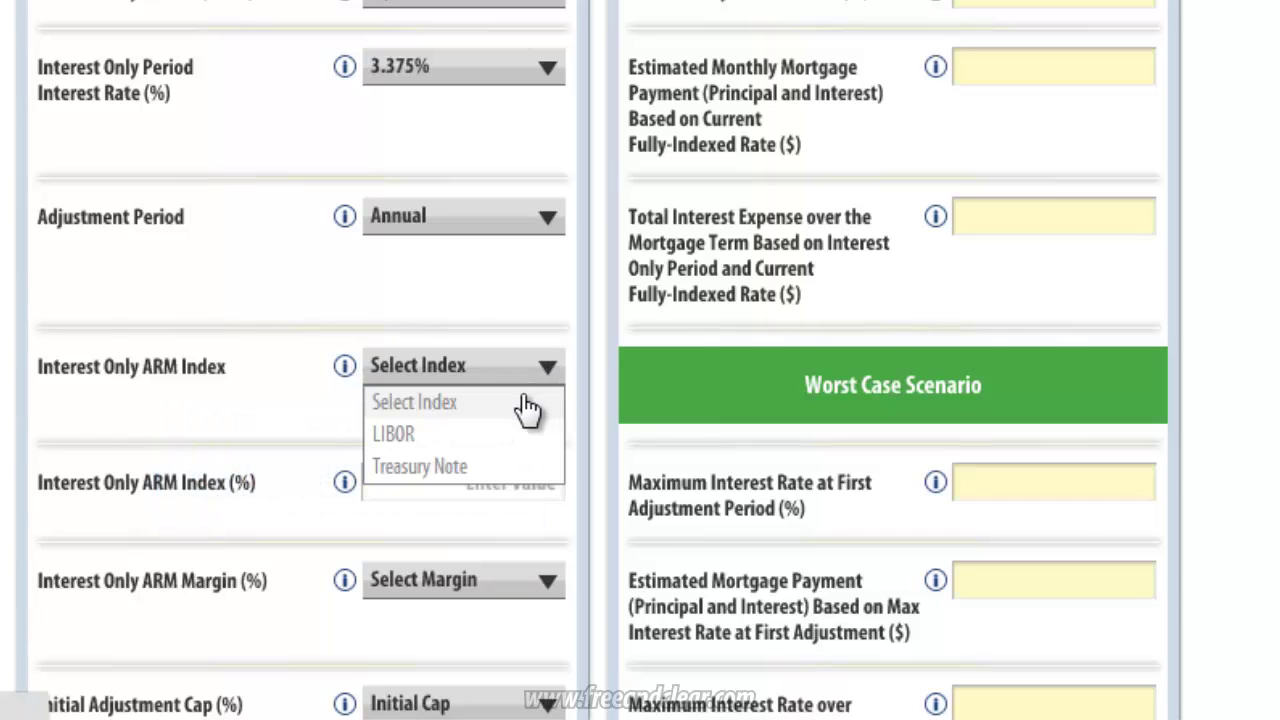
{"action": "left_click", "coordinate": [432, 474]}
Enter .110% as the interest only ARM index value and set the ARM margin to 2.250%.
{"action": "mouse_move", "coordinate": [350, 484]}
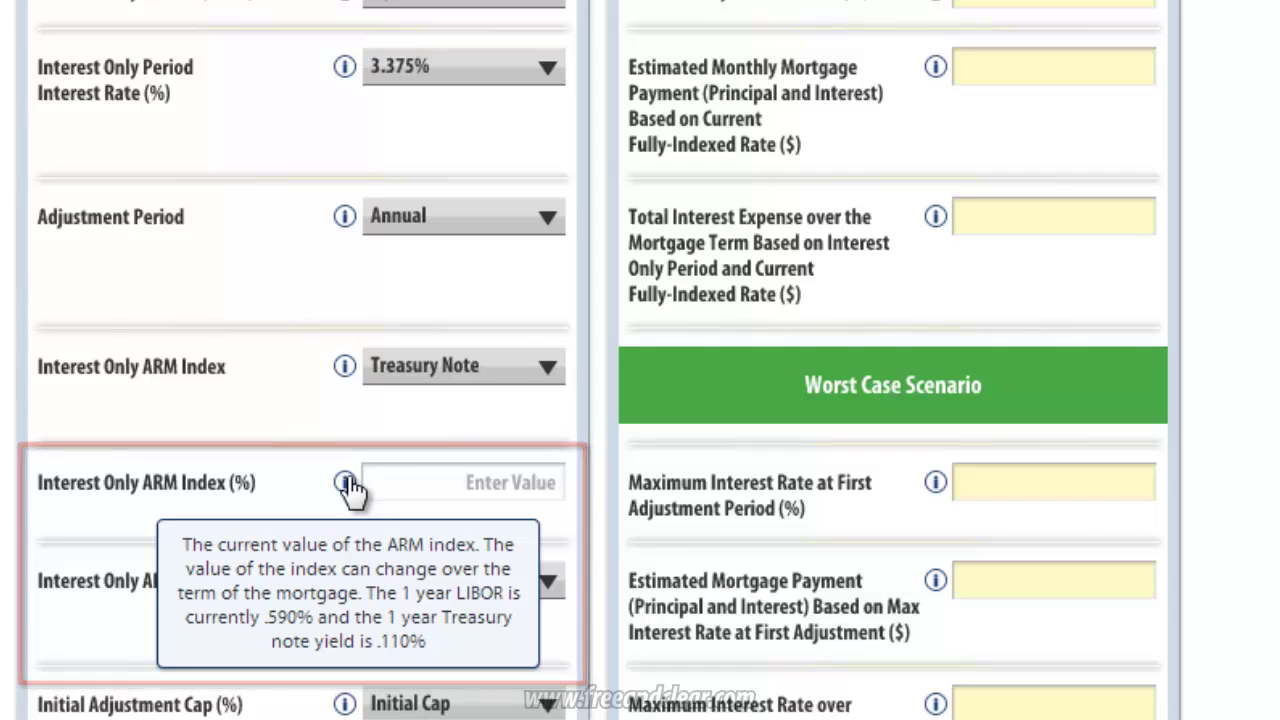
{"action": "left_click", "coordinate": [543, 483]}
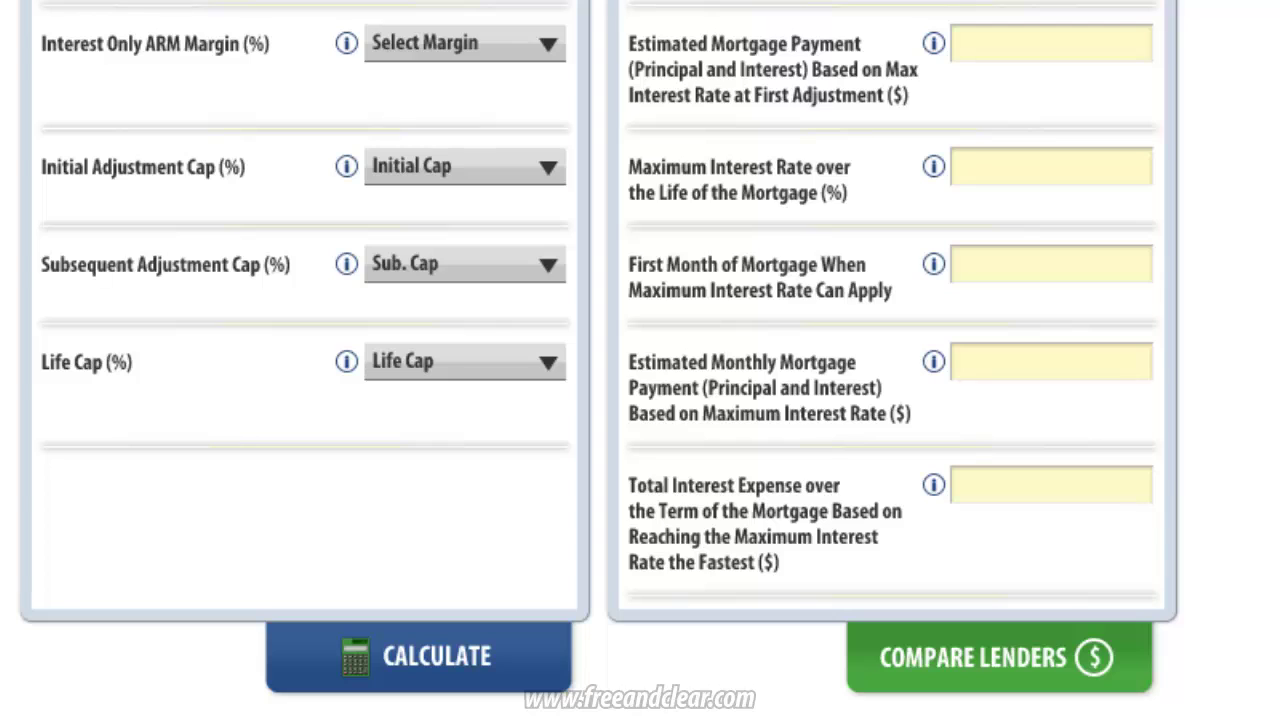
{"action": "left_click", "coordinate": [540, 50]}
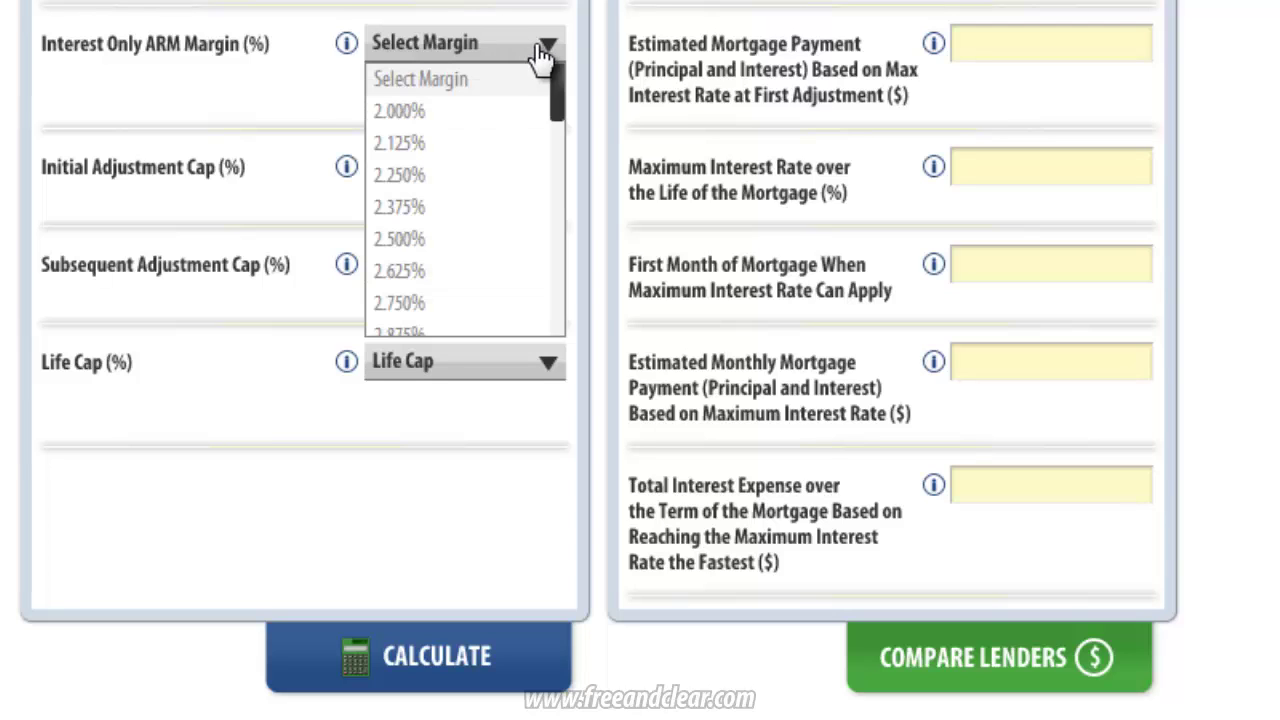
{"action": "left_click", "coordinate": [426, 182]}
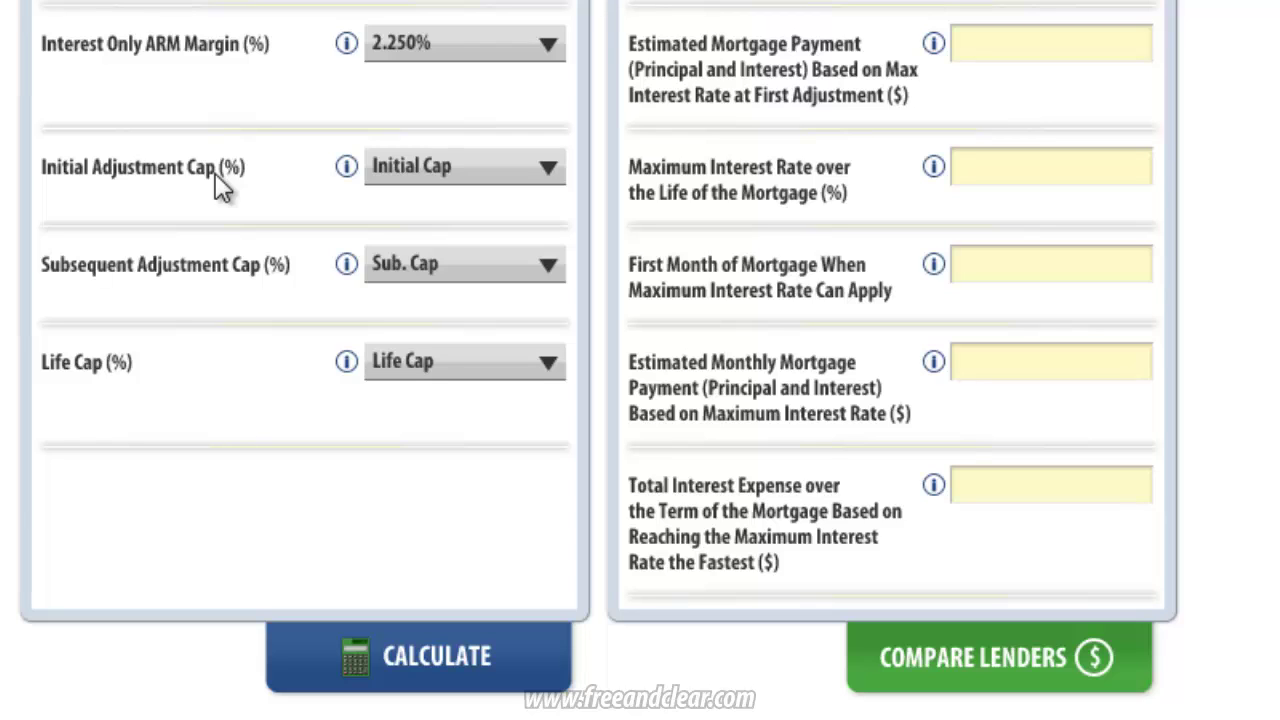
Set the initial, subsequent and life caps to 5.000%, 2.000% and 7.000%, and calculate the mortgage results.
{"action": "left_click", "coordinate": [548, 177]}
{"action": "left_click", "coordinate": [449, 268]}
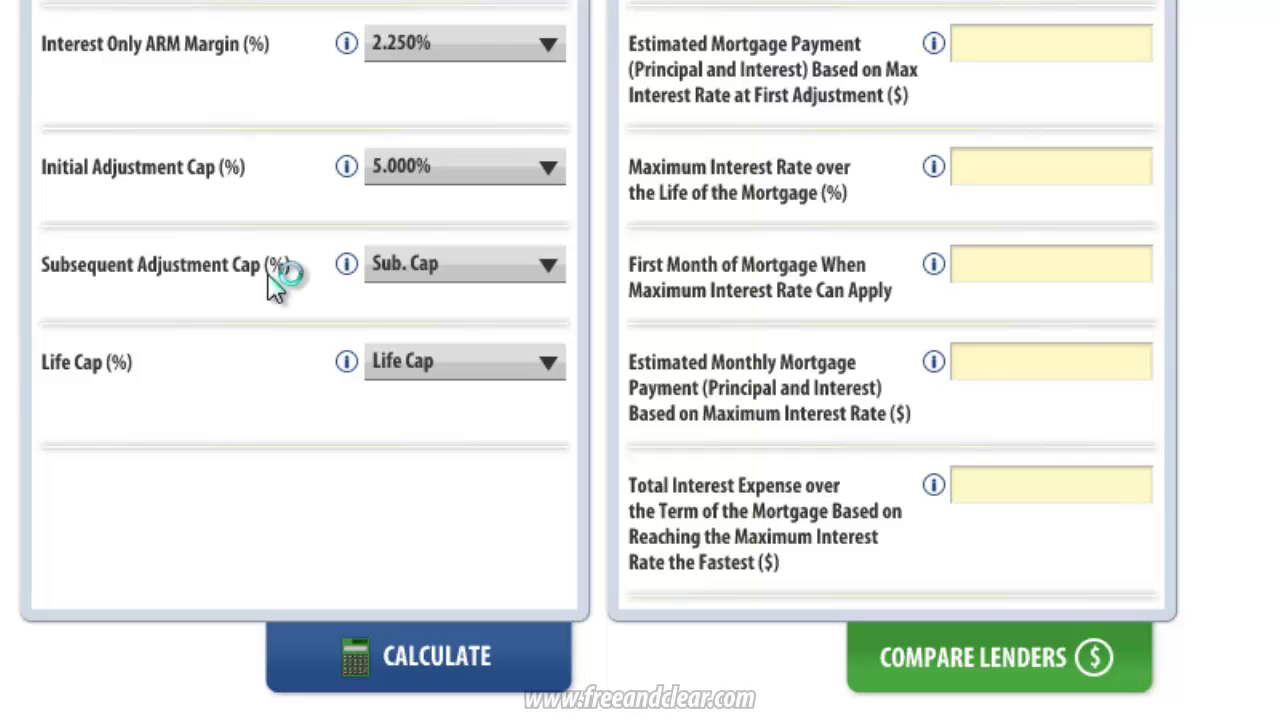
{"action": "left_click", "coordinate": [546, 268]}
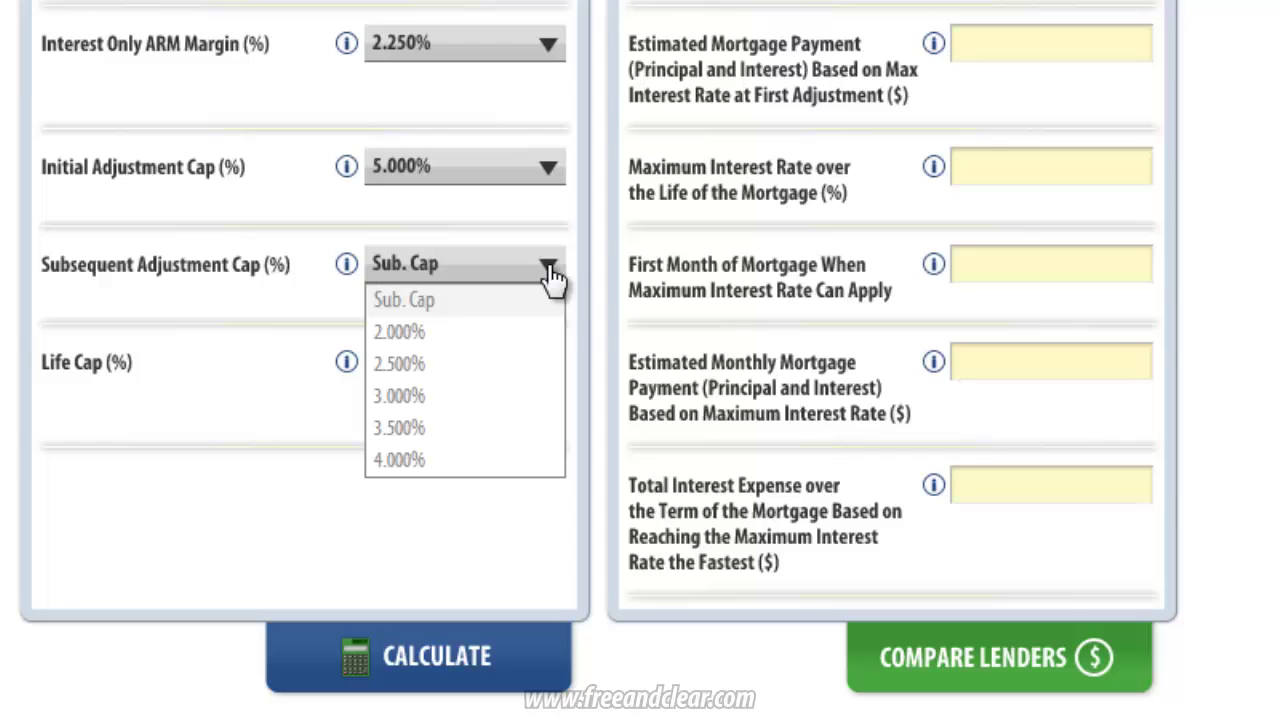
{"action": "left_click", "coordinate": [436, 342]}
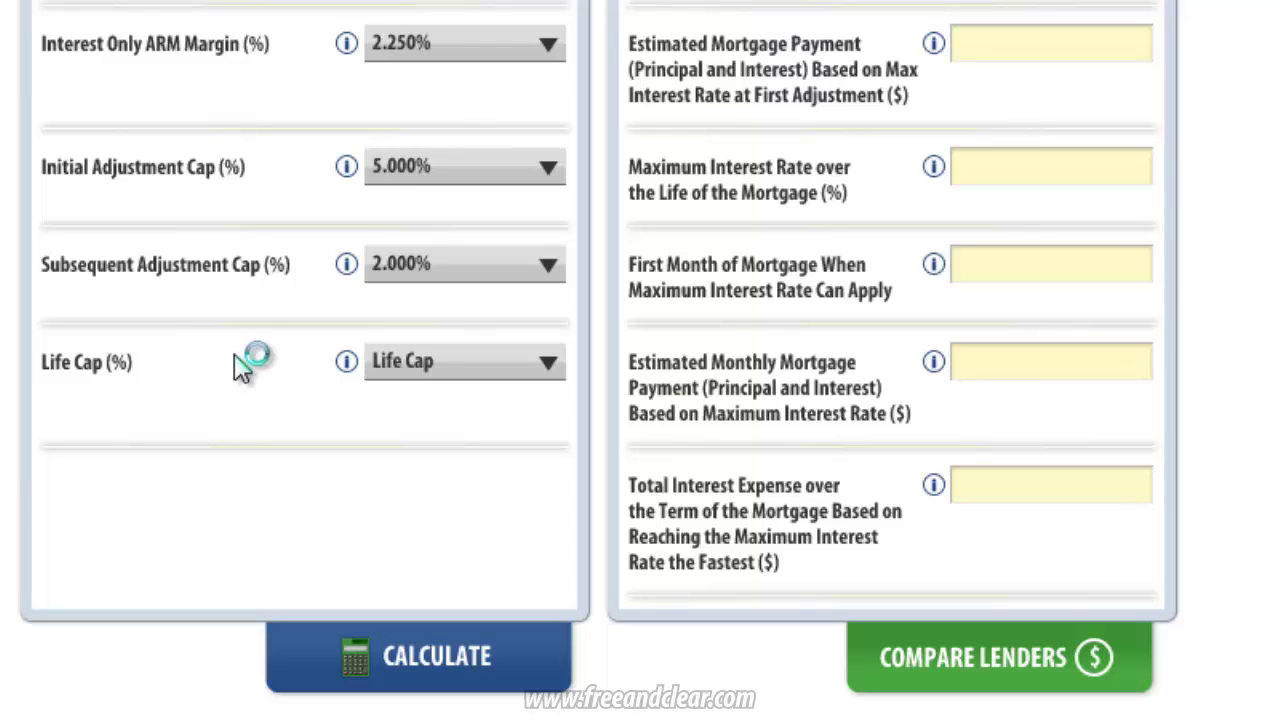
{"action": "left_click", "coordinate": [548, 362]}
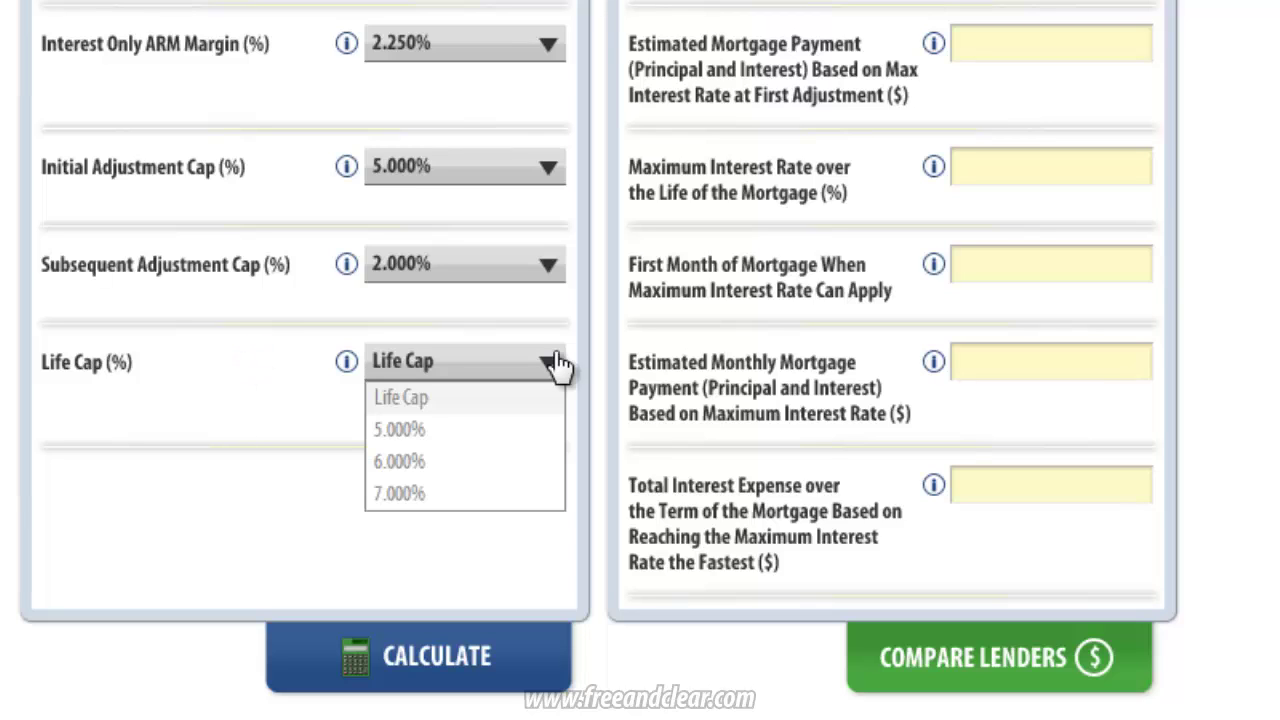
{"action": "left_click", "coordinate": [415, 494]}
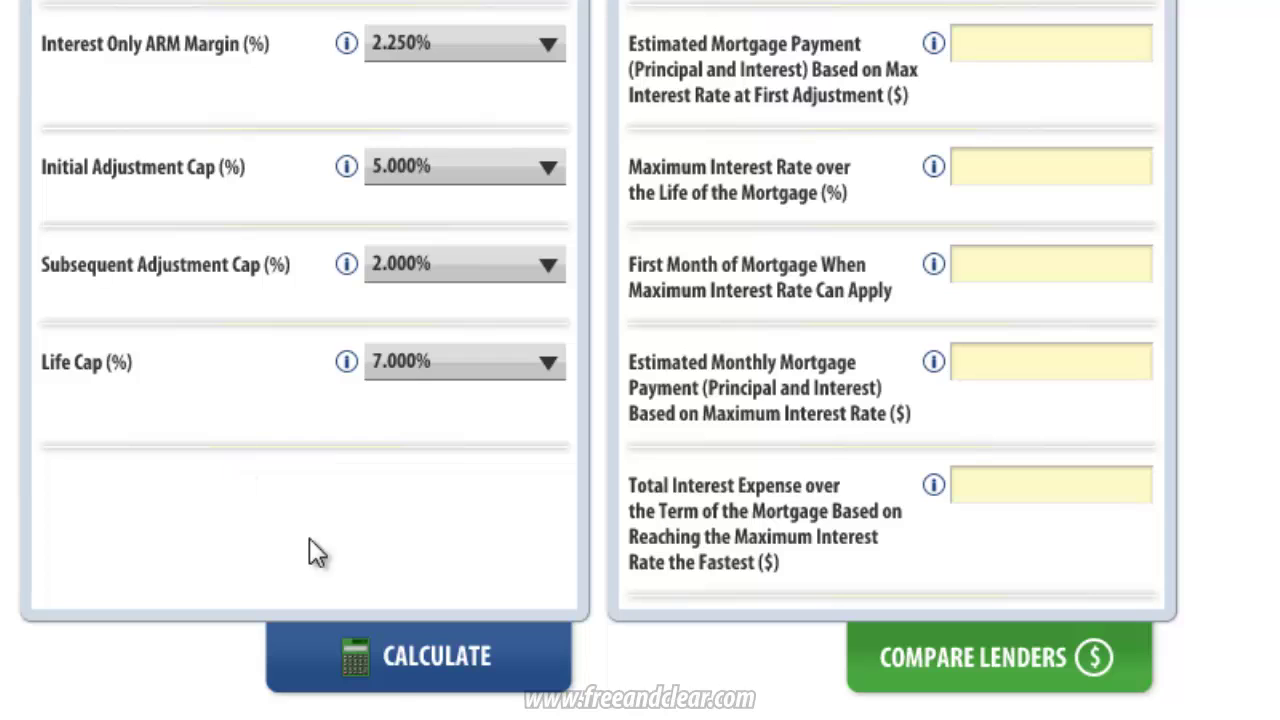
{"action": "left_click", "coordinate": [393, 675]}
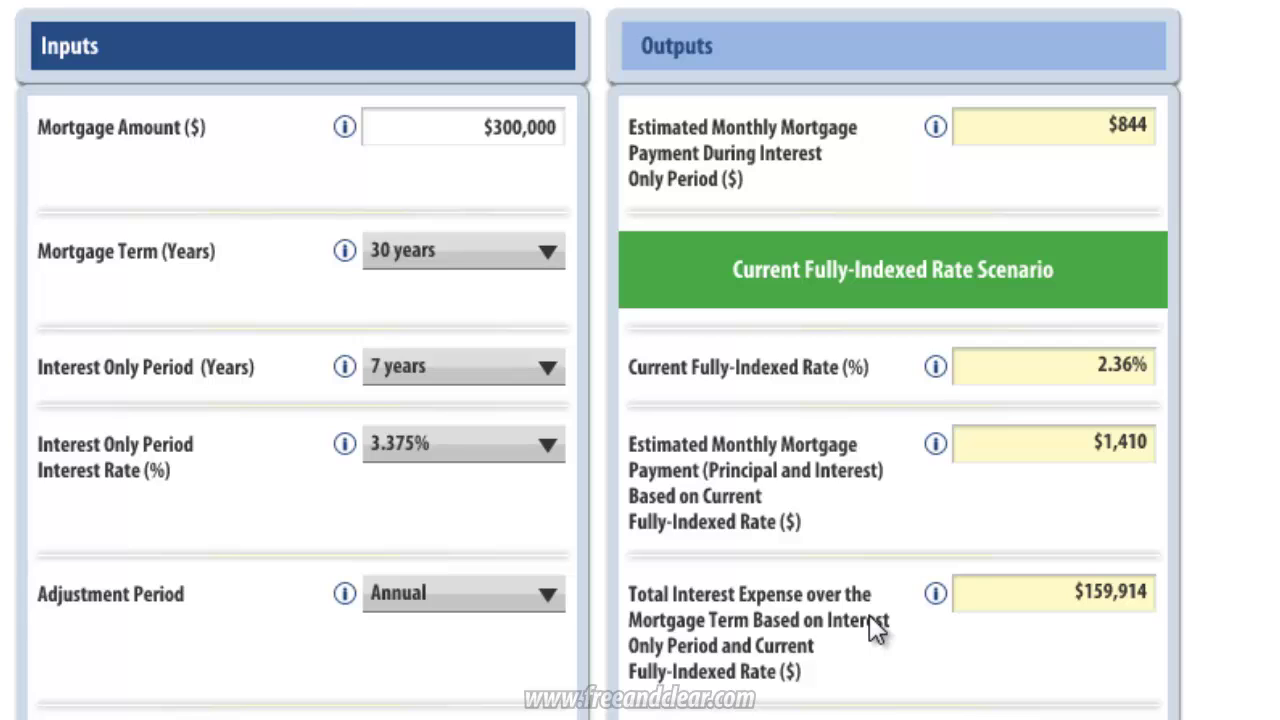
Compare the monthly payments, rates and total interest expense between the current fully-indexed rate scenario and the worst case scenario.
{"action": "scroll", "coordinate": [869, 614], "scroll_direction": "down", "scroll_amount": 10}
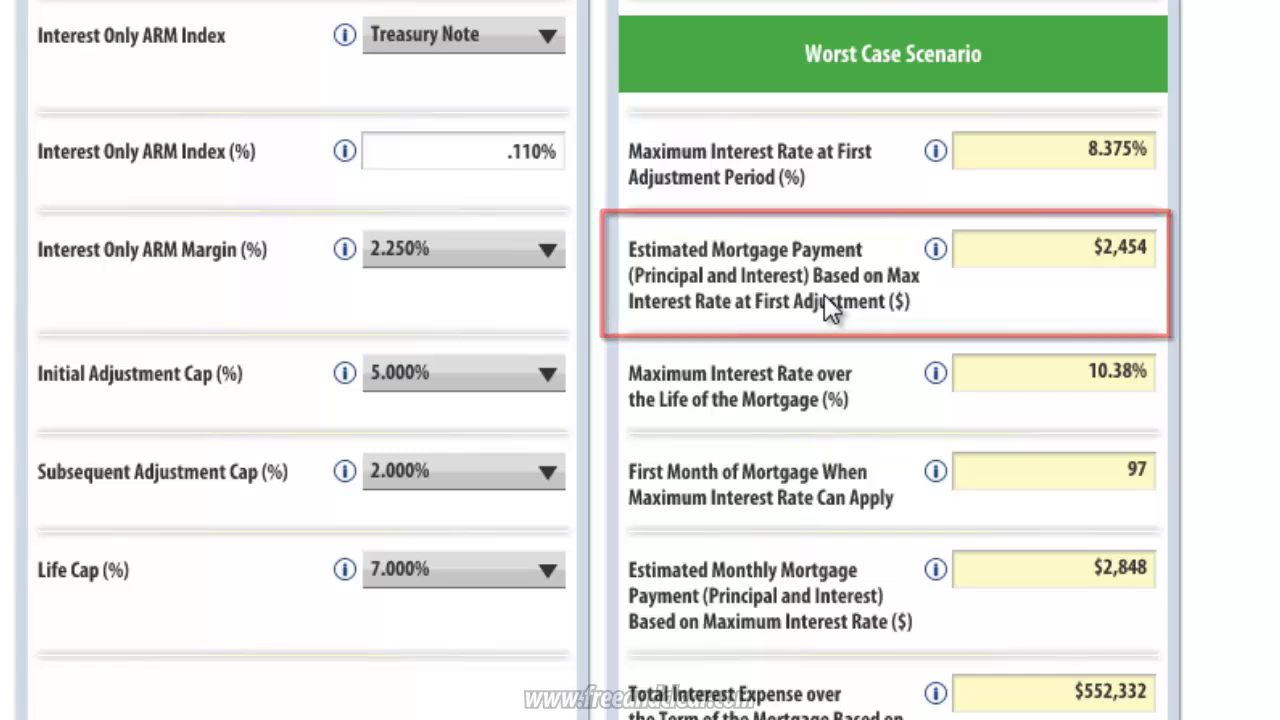
{"action": "scroll", "coordinate": [824, 297], "scroll_direction": "up", "scroll_amount": 4}
{"action": "scroll", "coordinate": [824, 294], "scroll_direction": "up", "scroll_amount": 3}
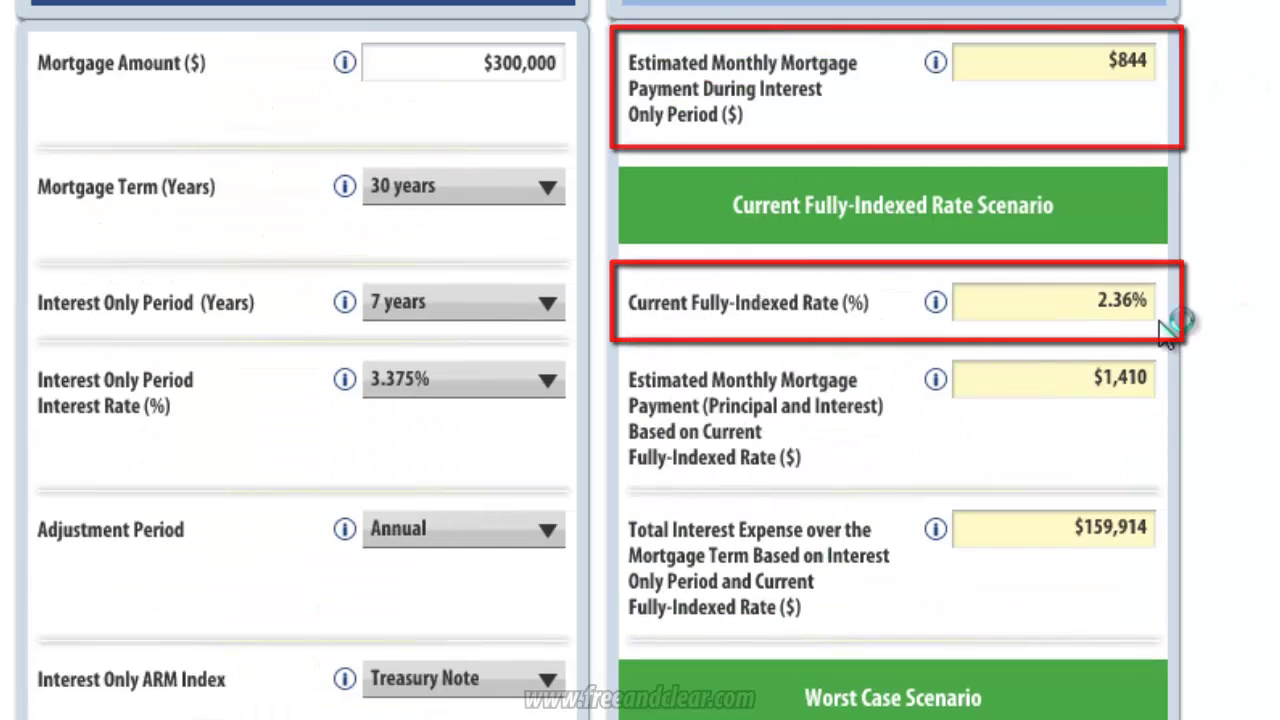
{"action": "scroll", "coordinate": [1166, 330], "scroll_direction": "down", "scroll_amount": 7}
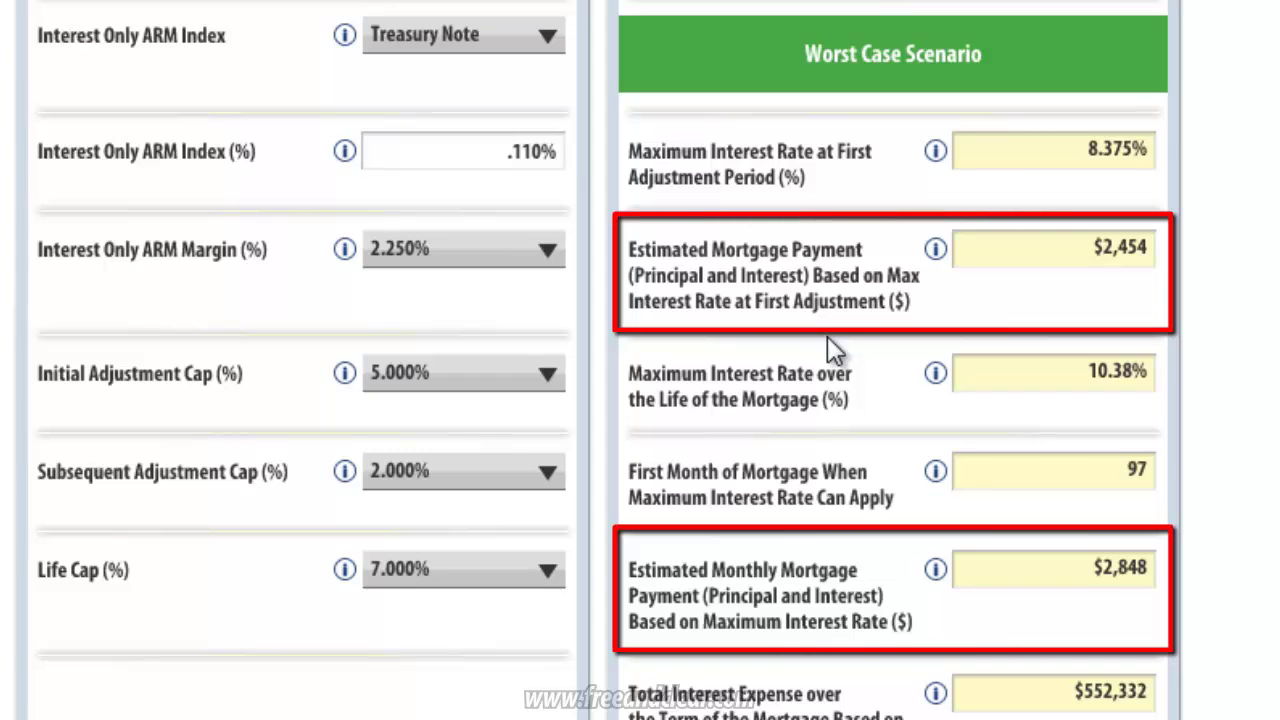
{"action": "scroll", "coordinate": [827, 336], "scroll_direction": "down", "scroll_amount": 3}
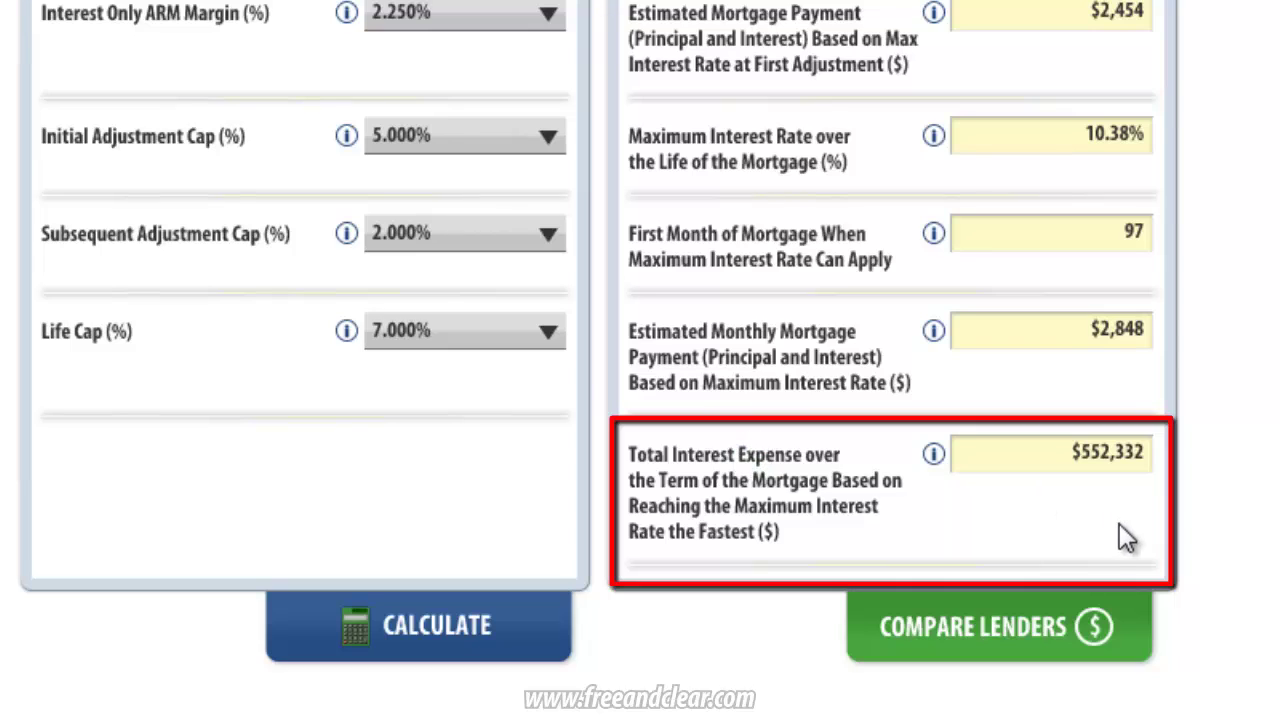
{"action": "scroll", "coordinate": [1005, 459], "scroll_direction": "up", "scroll_amount": 5}
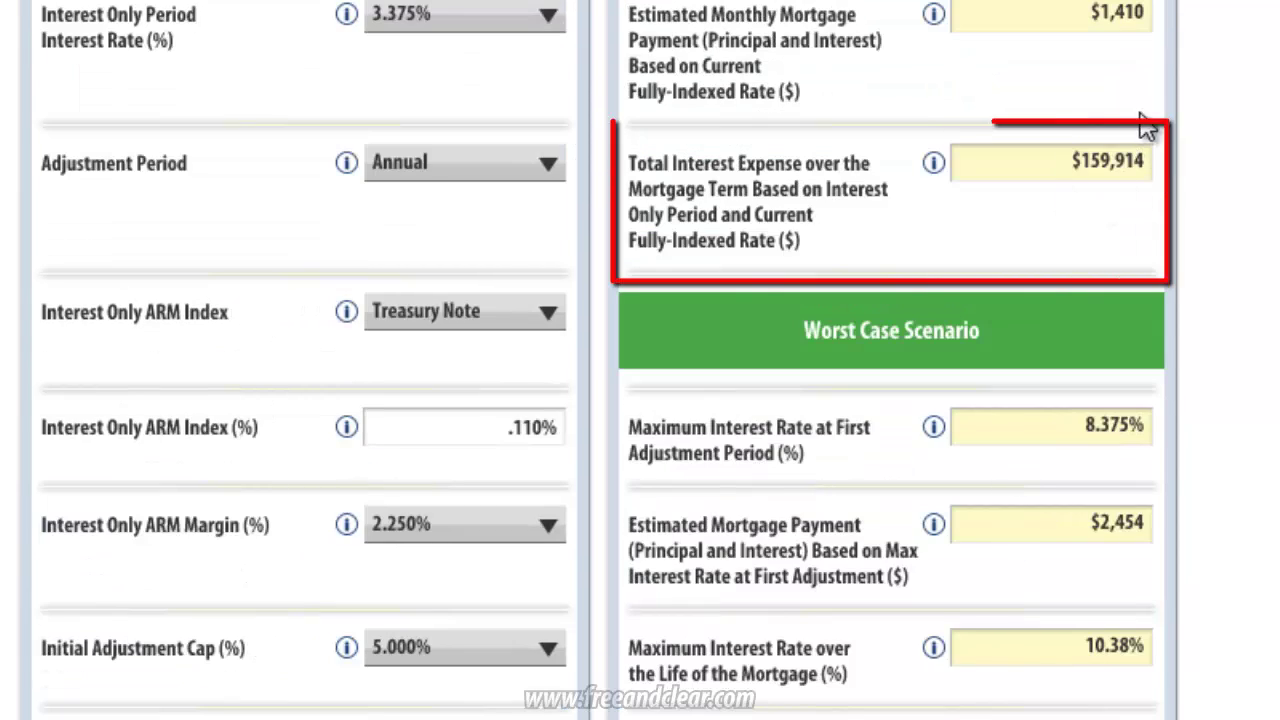
{"action": "scroll", "coordinate": [1108, 145], "scroll_direction": "down", "scroll_amount": 1}
{"action": "scroll", "coordinate": [1108, 146], "scroll_direction": "down", "scroll_amount": 3}
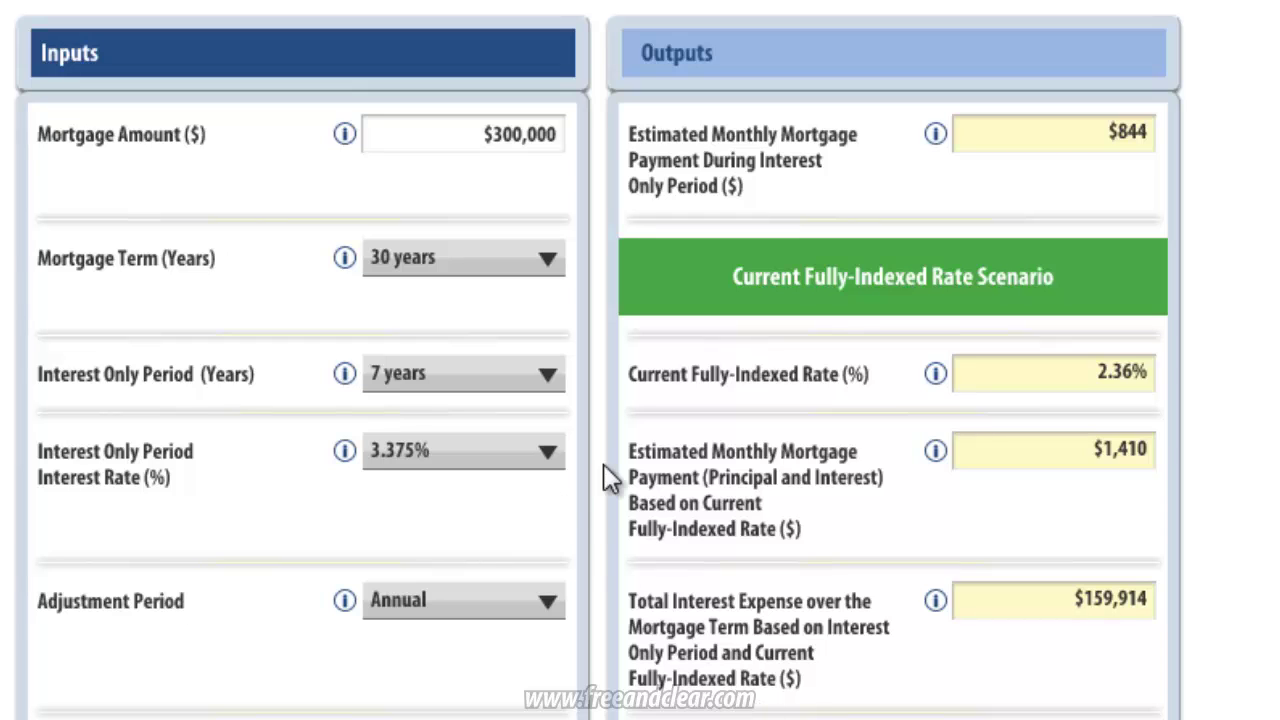
Change the interest only period interest rate to 5.000% and recalculate the mortgage results.
{"action": "left_click", "coordinate": [551, 462]}
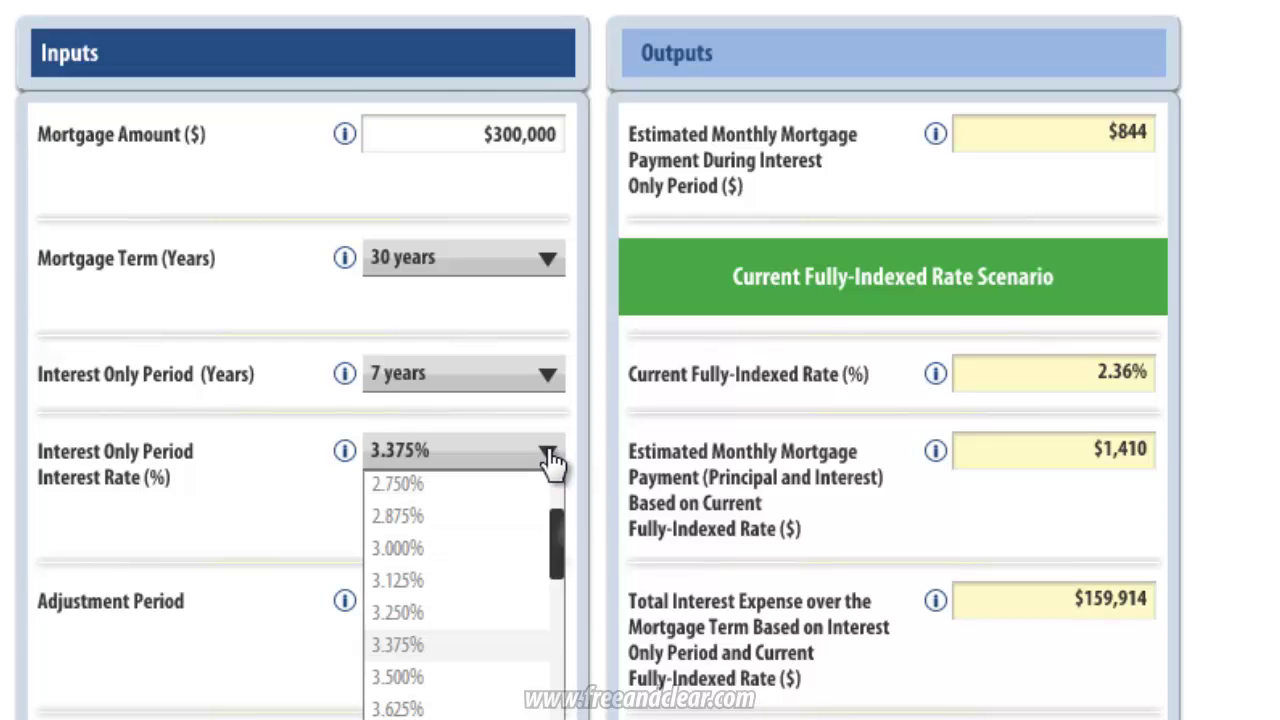
{"action": "left_click_drag", "start_coordinate": [554, 537], "coordinate": [557, 580]}
{"action": "left_click", "coordinate": [520, 598]}
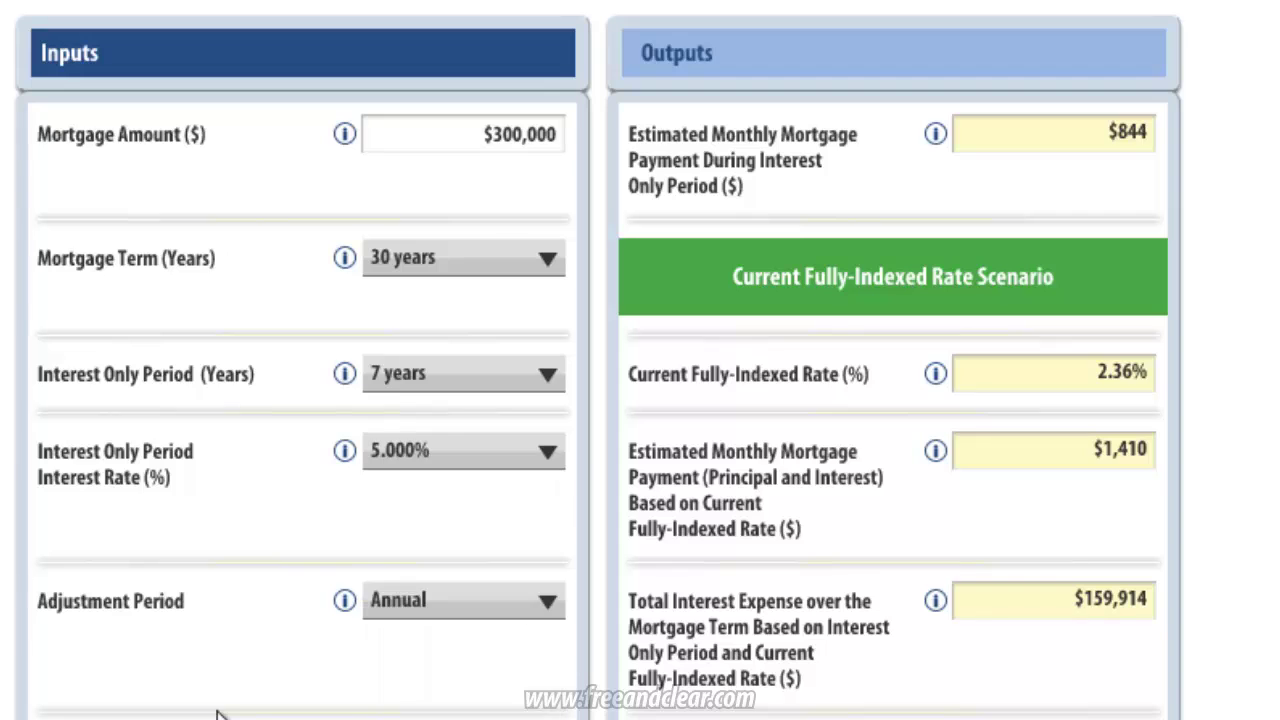
{"action": "scroll", "coordinate": [240, 420], "scroll_direction": "down", "scroll_amount": 10}
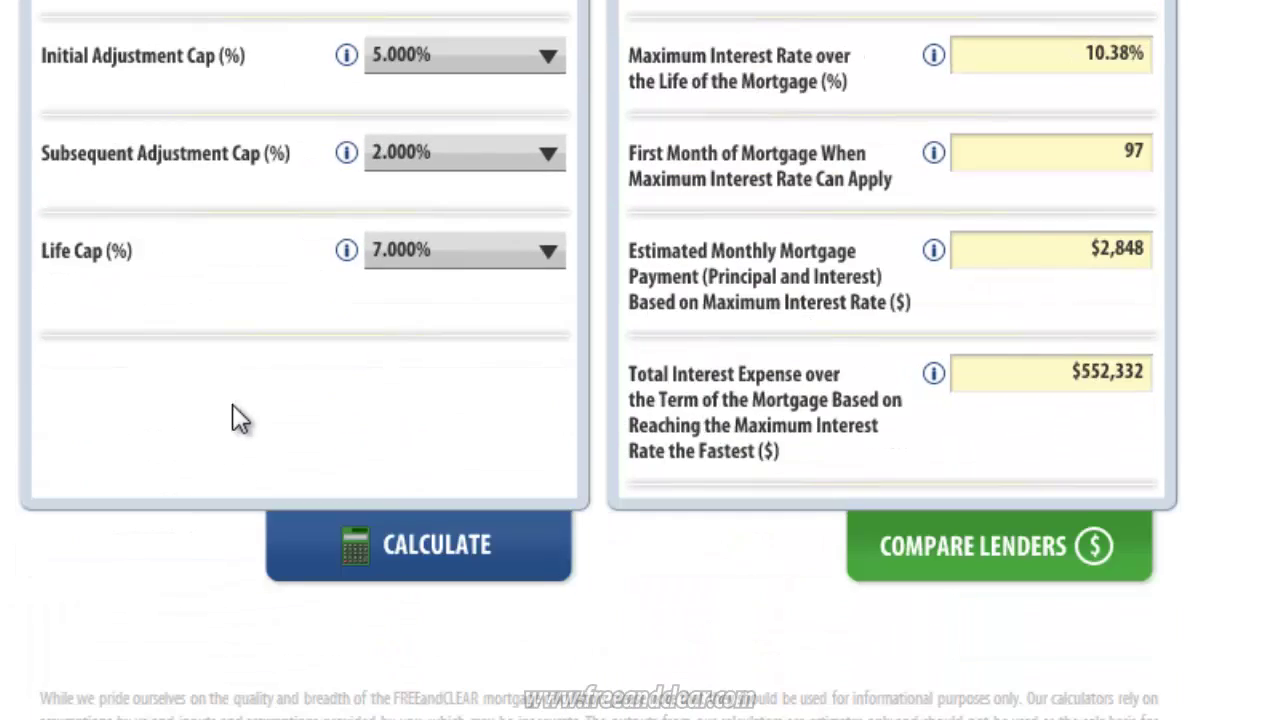
{"action": "left_click", "coordinate": [366, 549]}
{"action": "scroll", "coordinate": [640, 360], "scroll_direction": "up", "scroll_amount": 10}
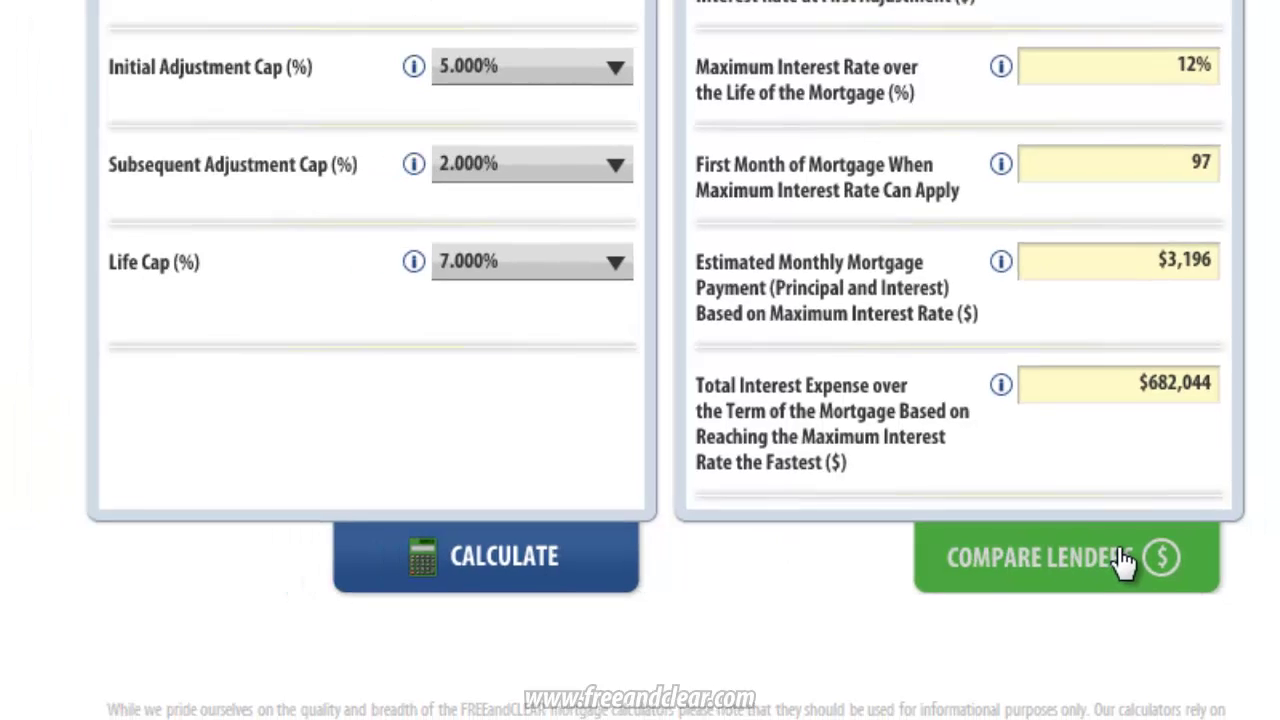
Open the lender comparison and change the loan type for the San Francisco rate search.
{"action": "left_click", "coordinate": [1141, 566]}
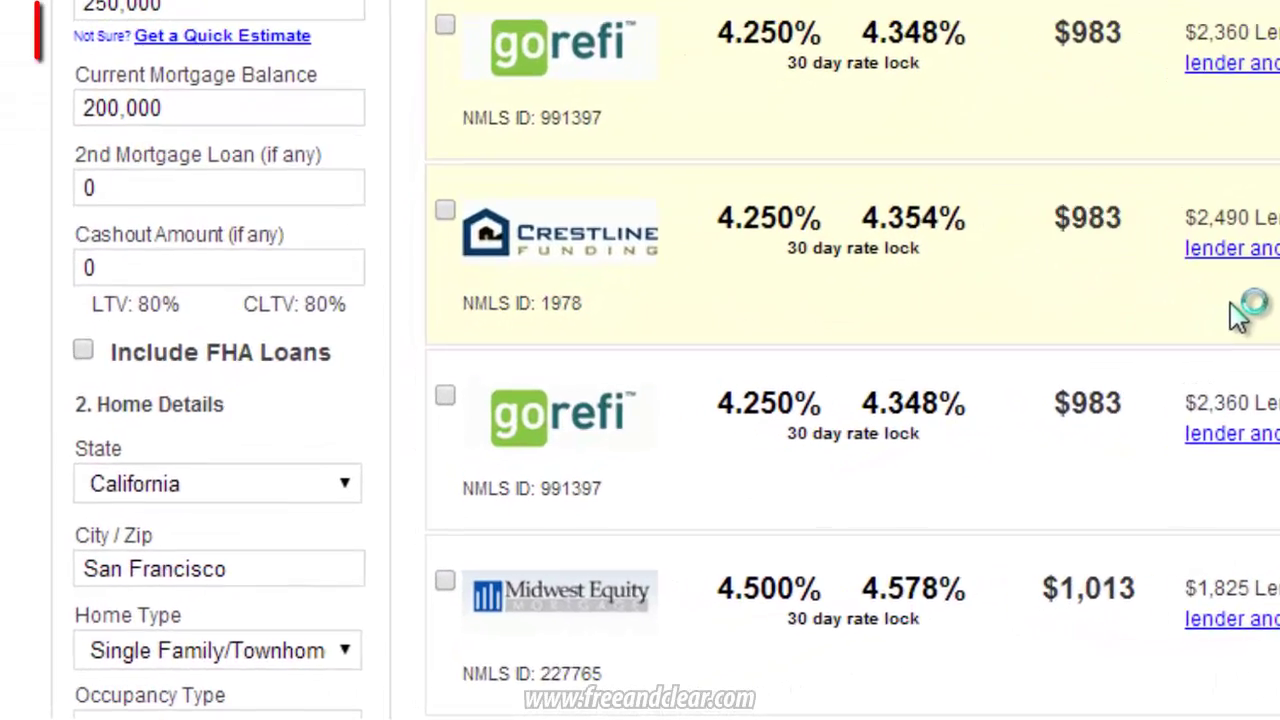
{"action": "scroll", "coordinate": [819, 466], "scroll_direction": "down", "scroll_amount": 3}
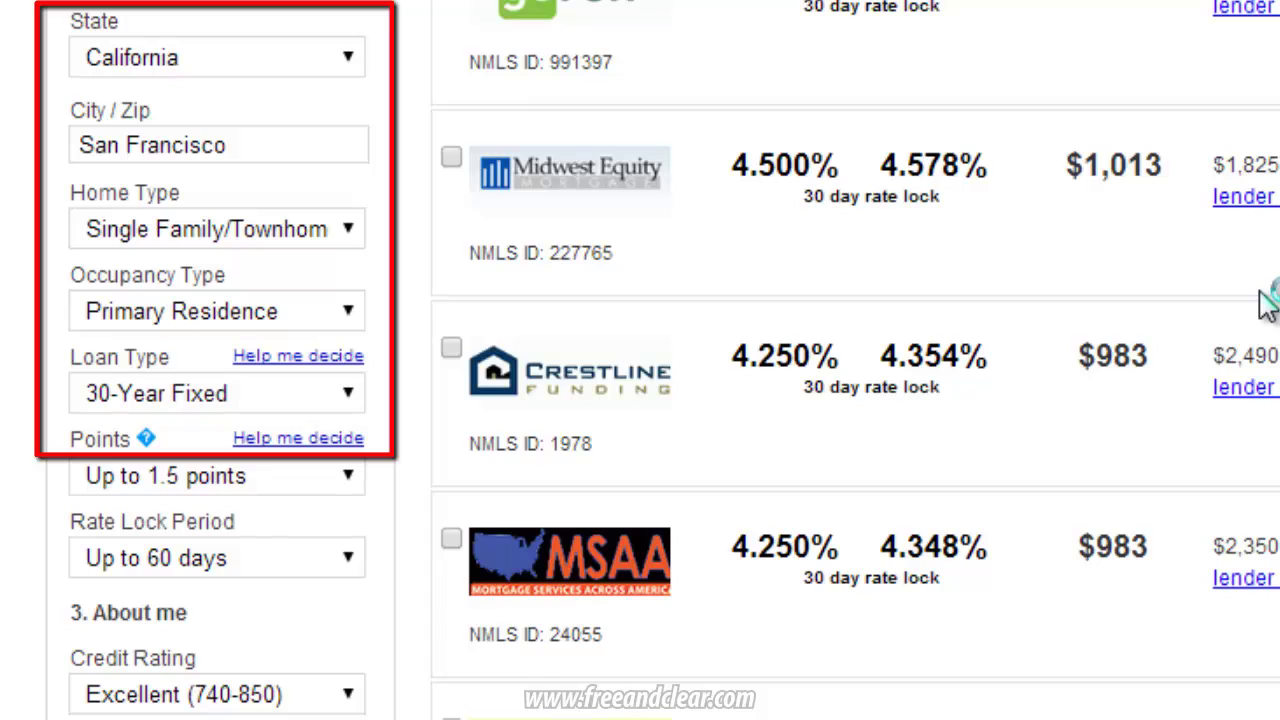
{"action": "left_click", "coordinate": [350, 396]}
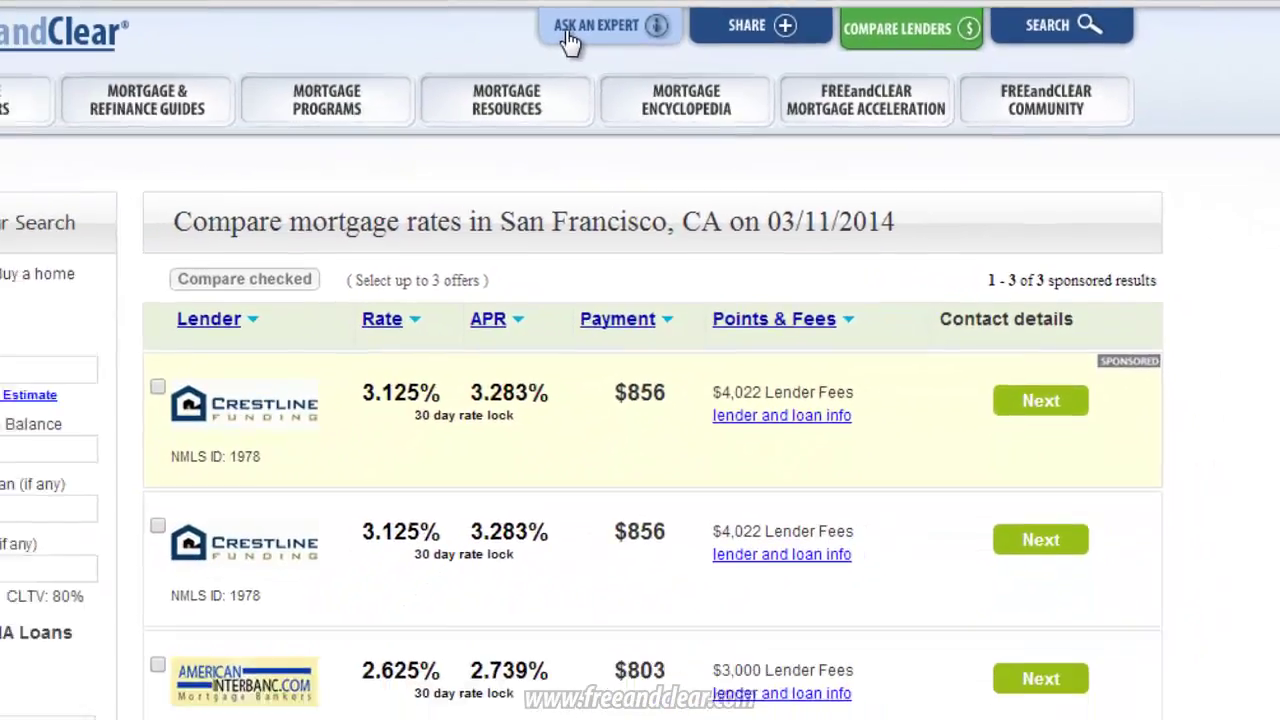
Open the Ask a Mortgage Expert page and view its question form.
{"action": "left_click", "coordinate": [380, 52]}
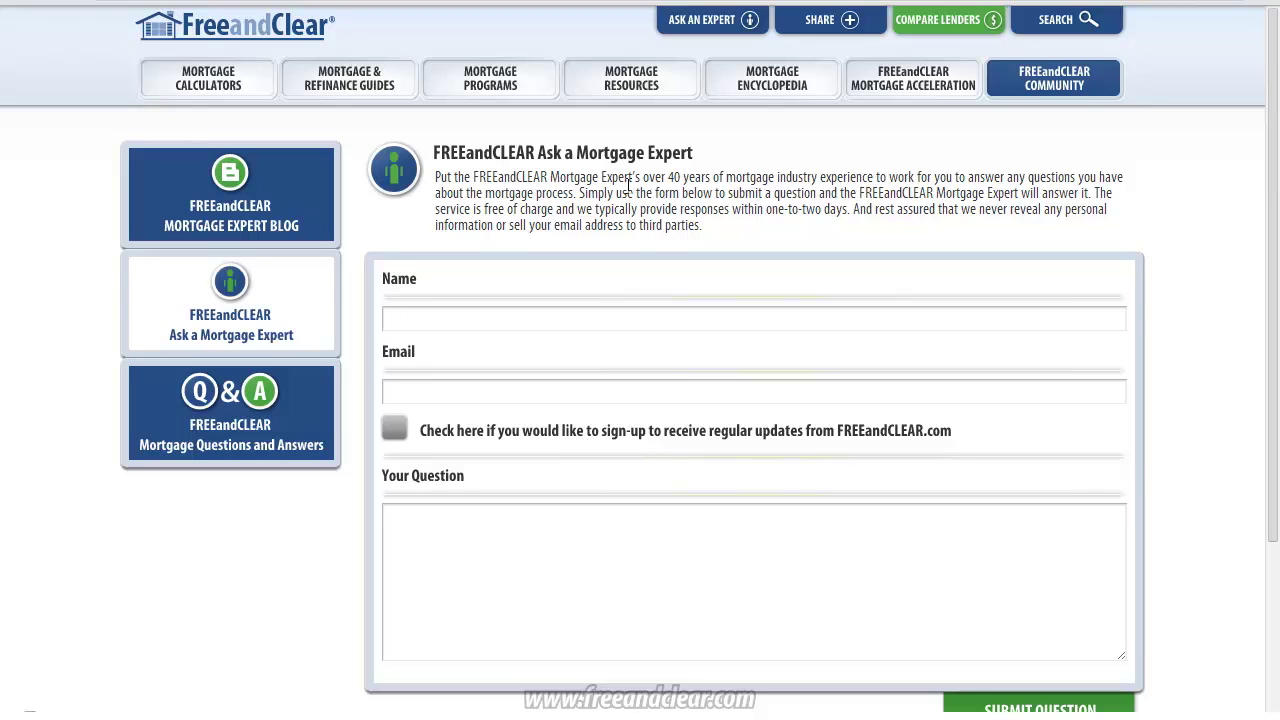
{"action": "scroll", "coordinate": [628, 187], "scroll_direction": "down", "scroll_amount": 1}
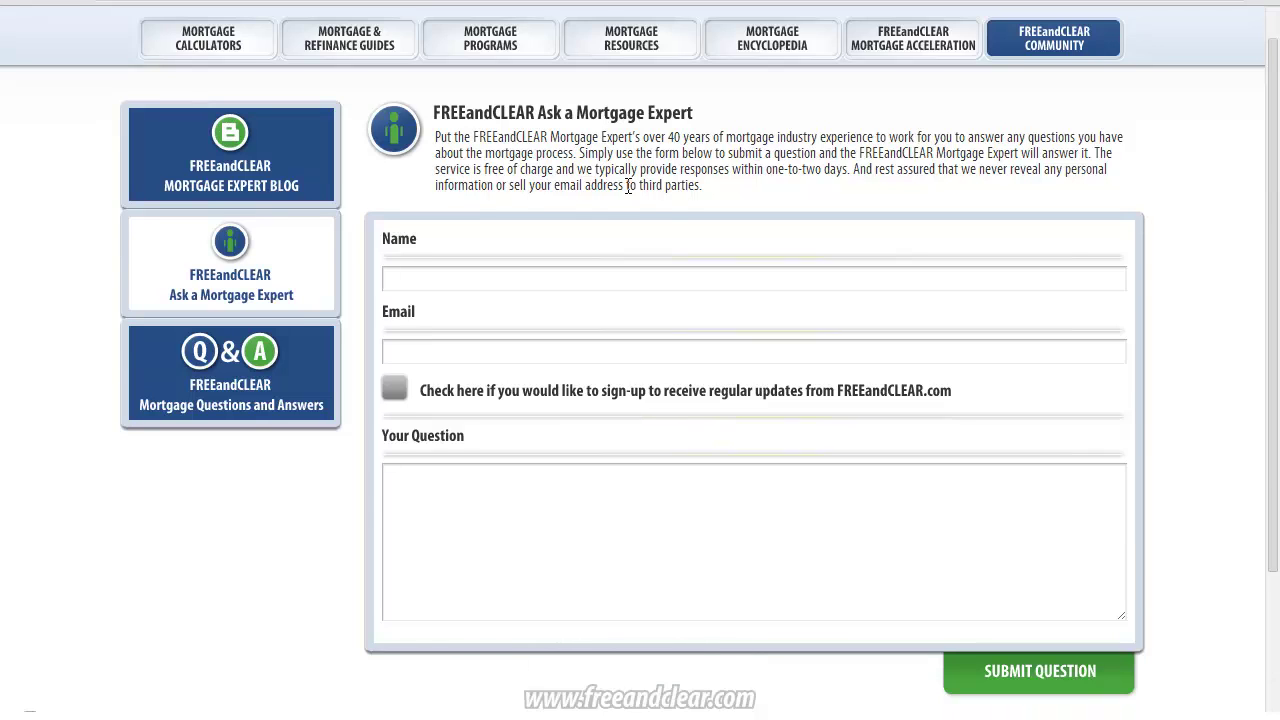